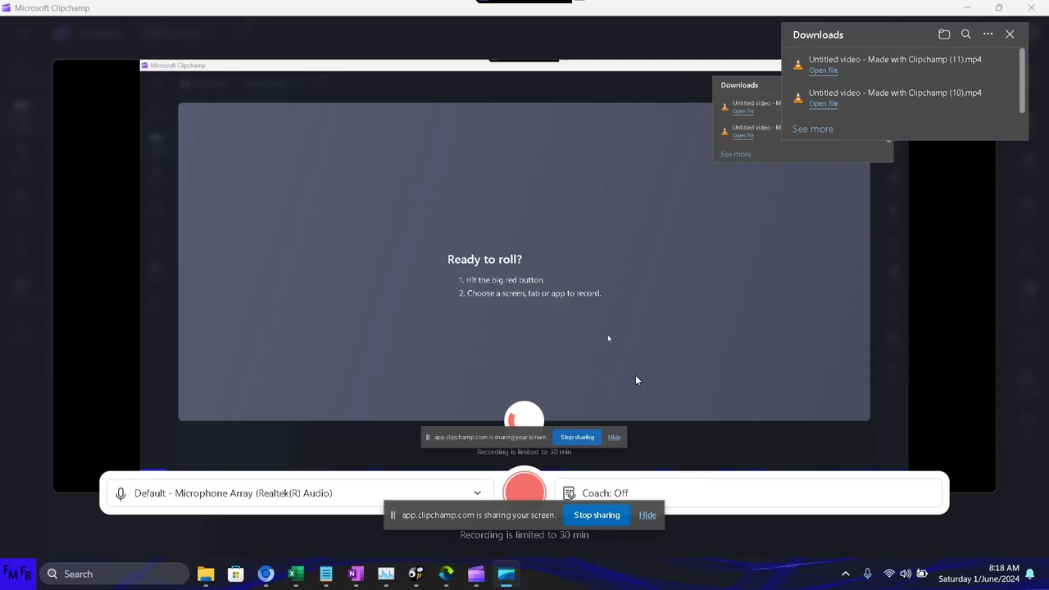
Switch from Clipchamp to the blank Untitled Notepad document
key("alt+Tab")
key("alt+Tab")
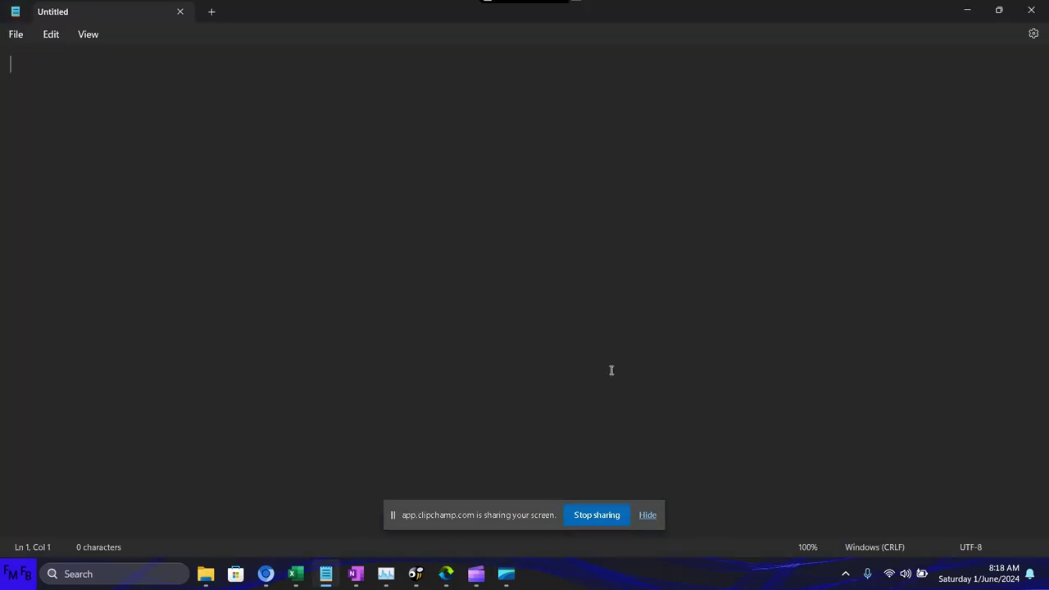
Type the English intro about displaying multiple cells with the offset function, then begin 'En este video'
type("In thi")
type("s video")
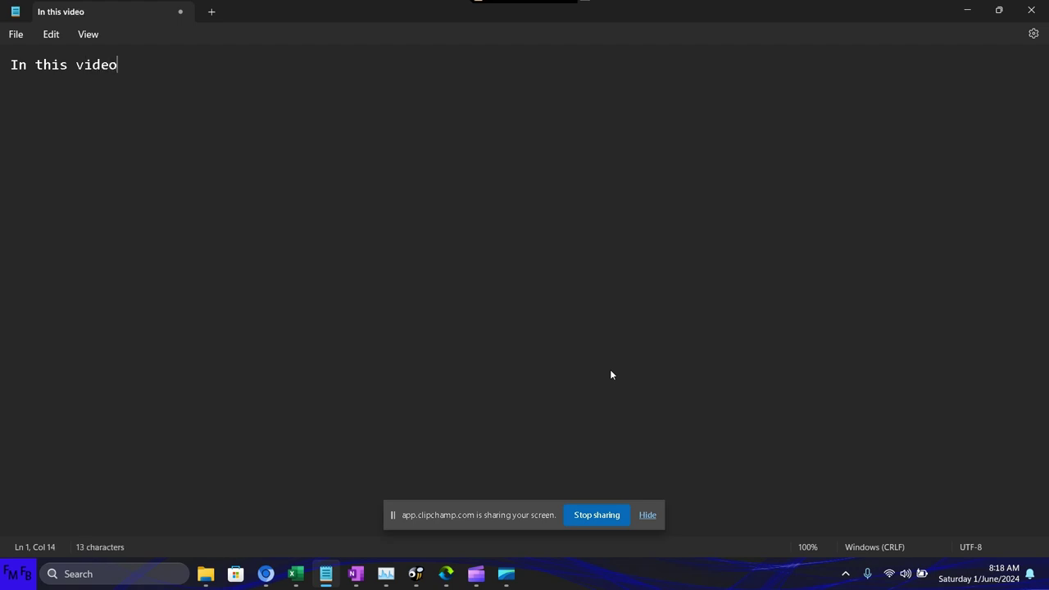
type(",I w")
type("ill show ")
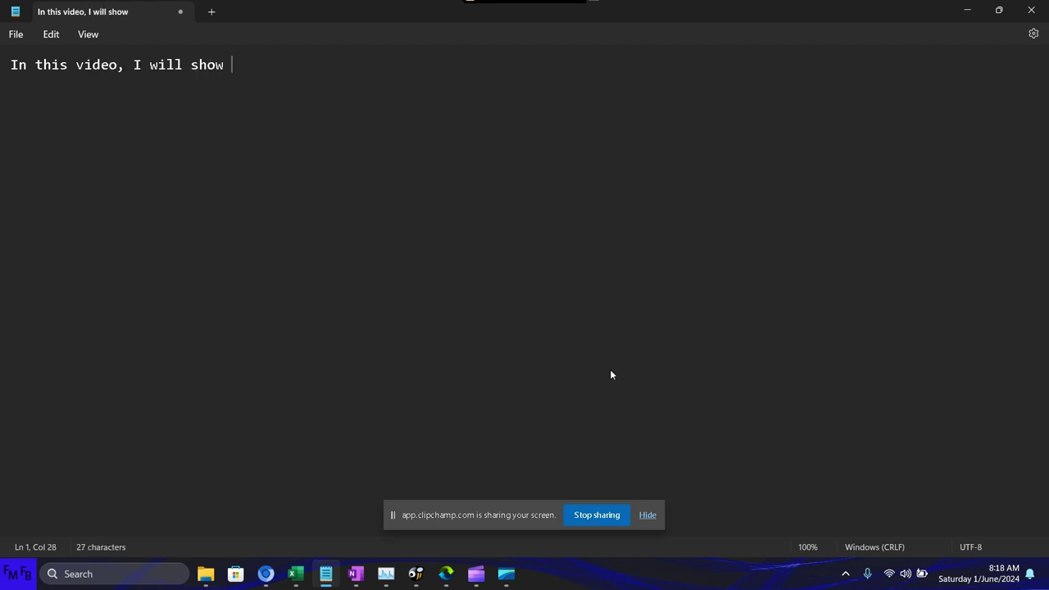
type("you how ")
type("to selec")
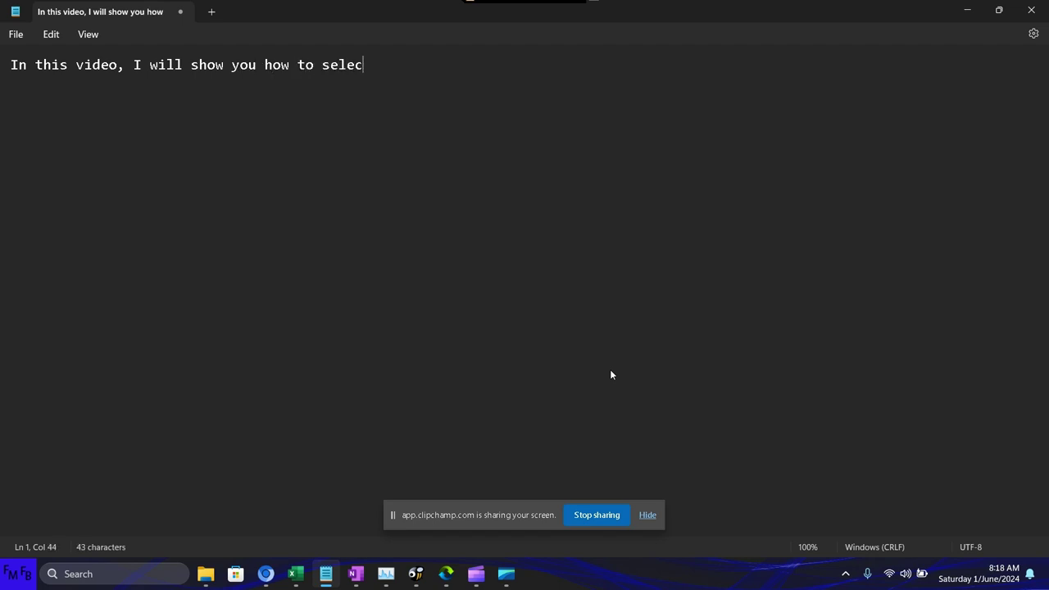
type("t ")
type("mu")
key("BackSpace")
key("BackSpace")
key("BackSpace")
type("a")
type("nd s")
key("BackSpace")
type("dis")
type("play in an")
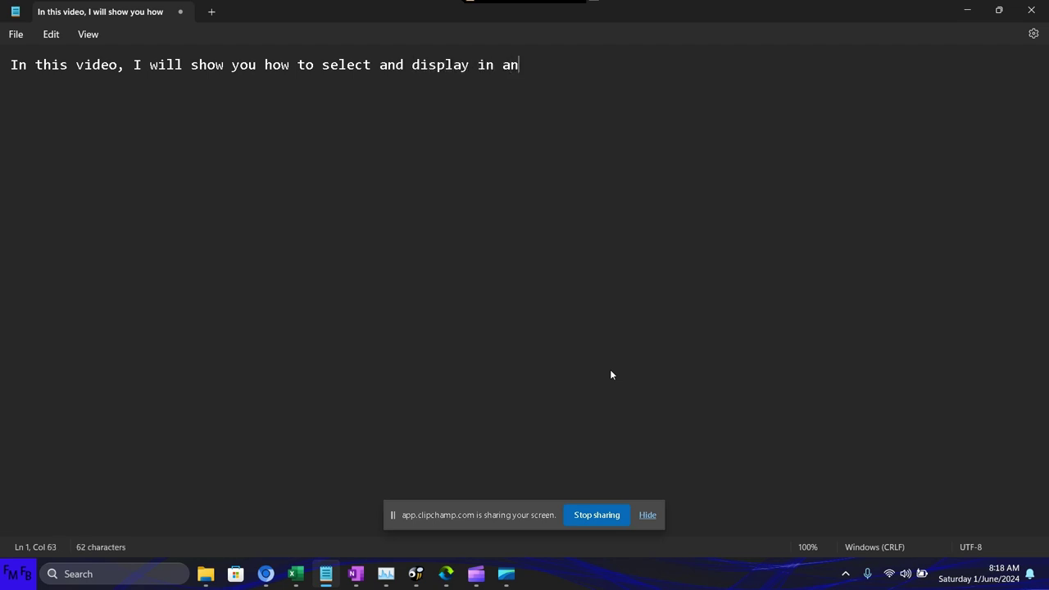
type("other ce")
type("ll")
type(", mul")
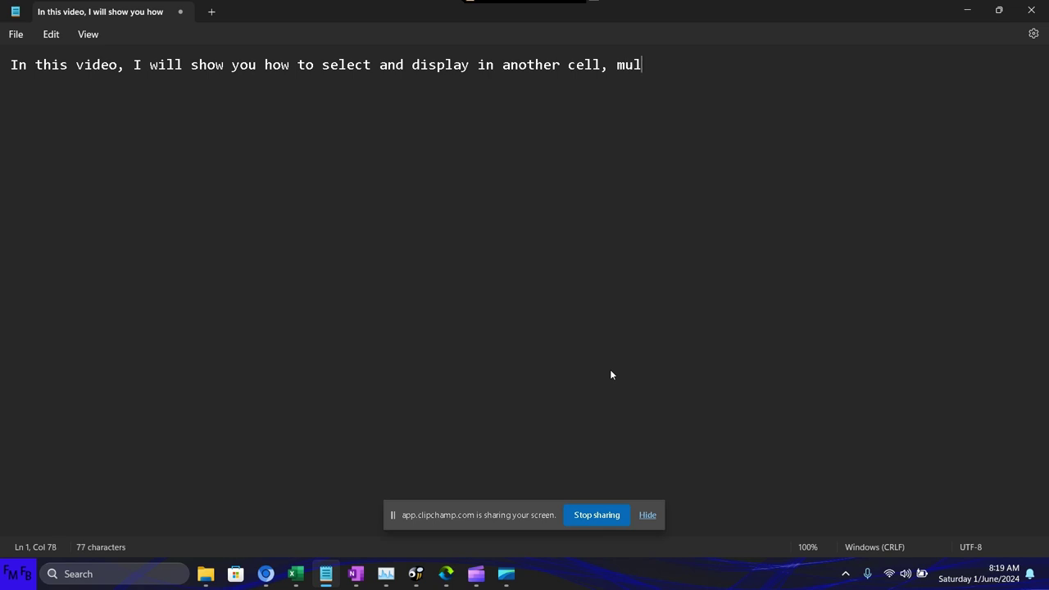
type("tiple ce")
type("lls with ")
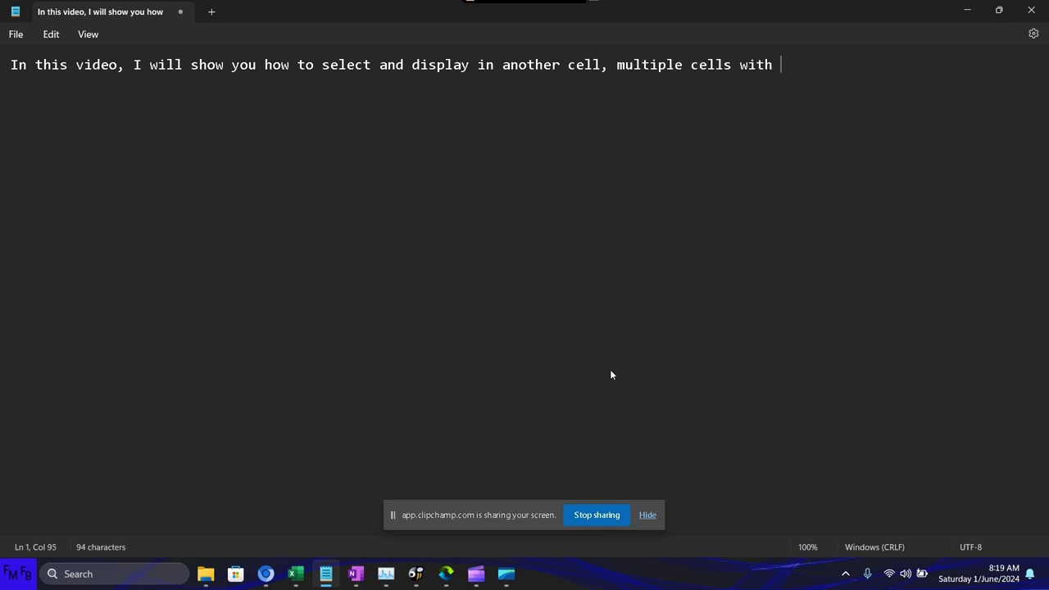
type("the offs")
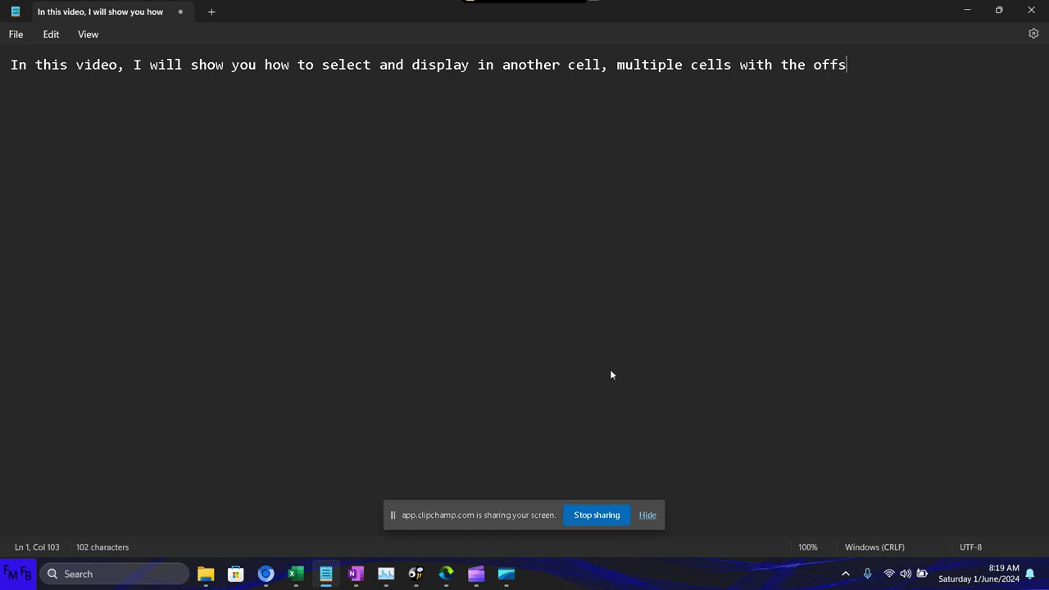
type("et func")
type("tion.")
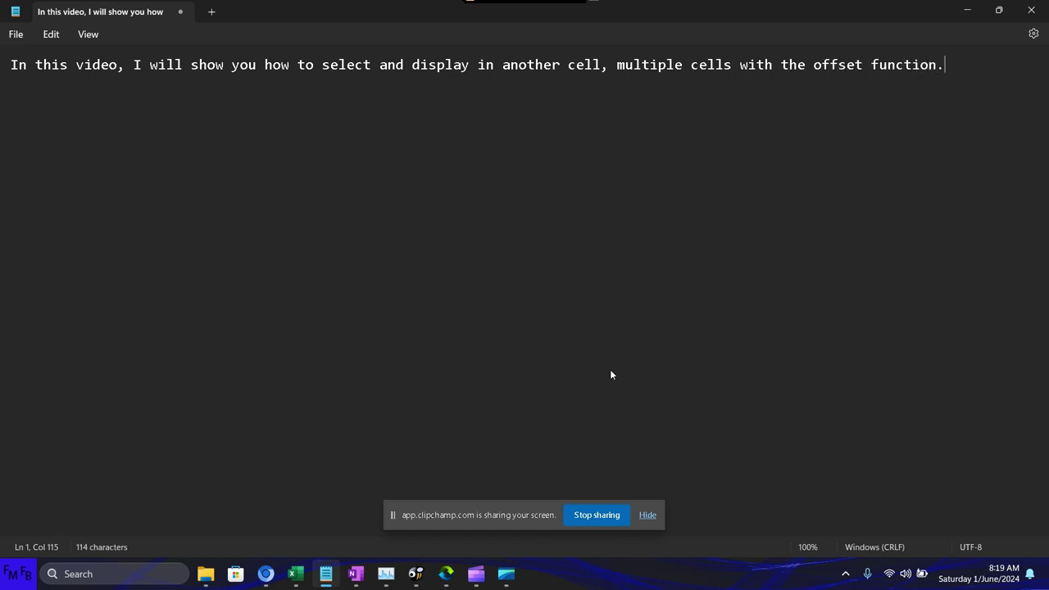
type("/E")
type("n este vid")
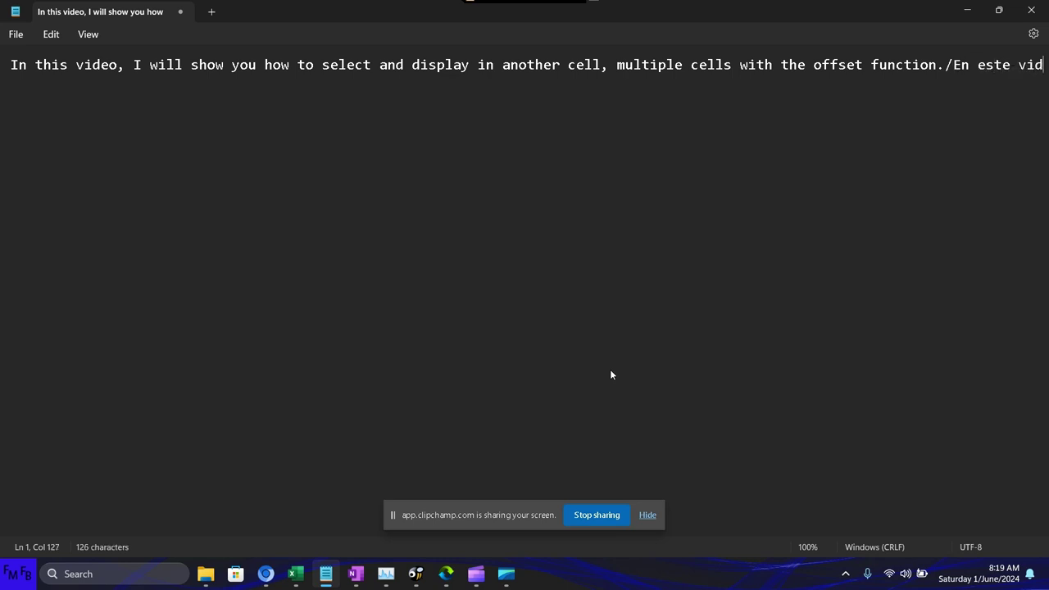
type("eo")
Finish the Spanish line, ending 'multiples celdas con la función offset.', correcting typos
key("BackSpace")
type(", ")
type("yo l")
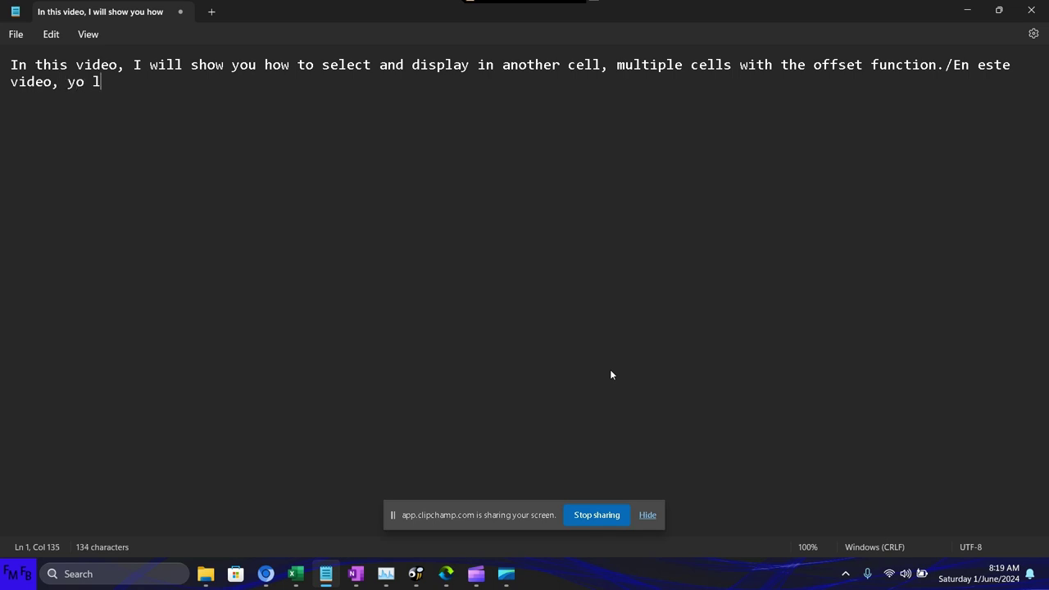
type("es mos")
type("trar")
type("é como ")
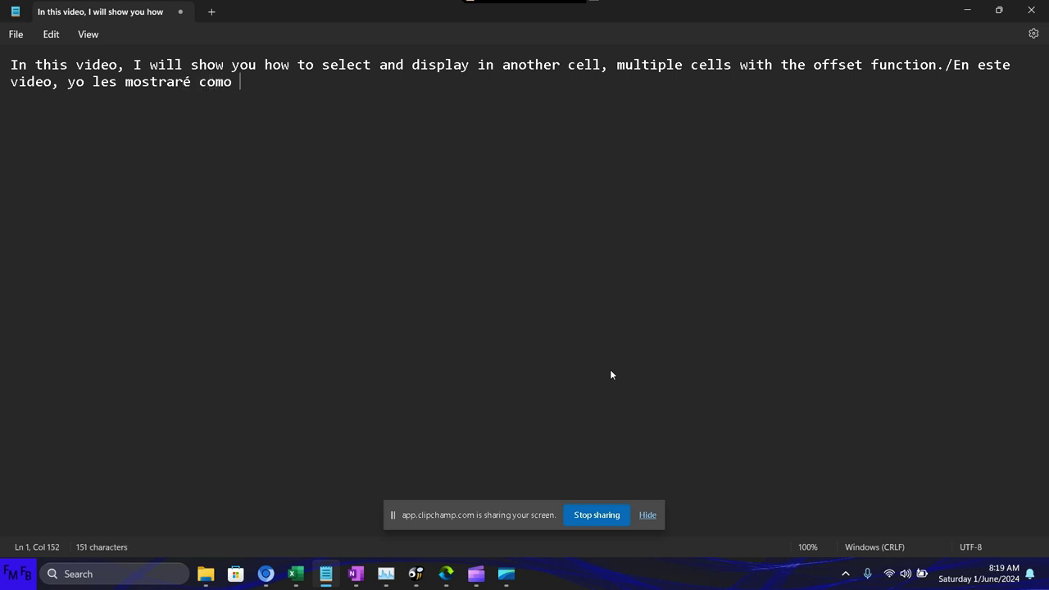
type("s")
type("elecciona")
type("r y mos")
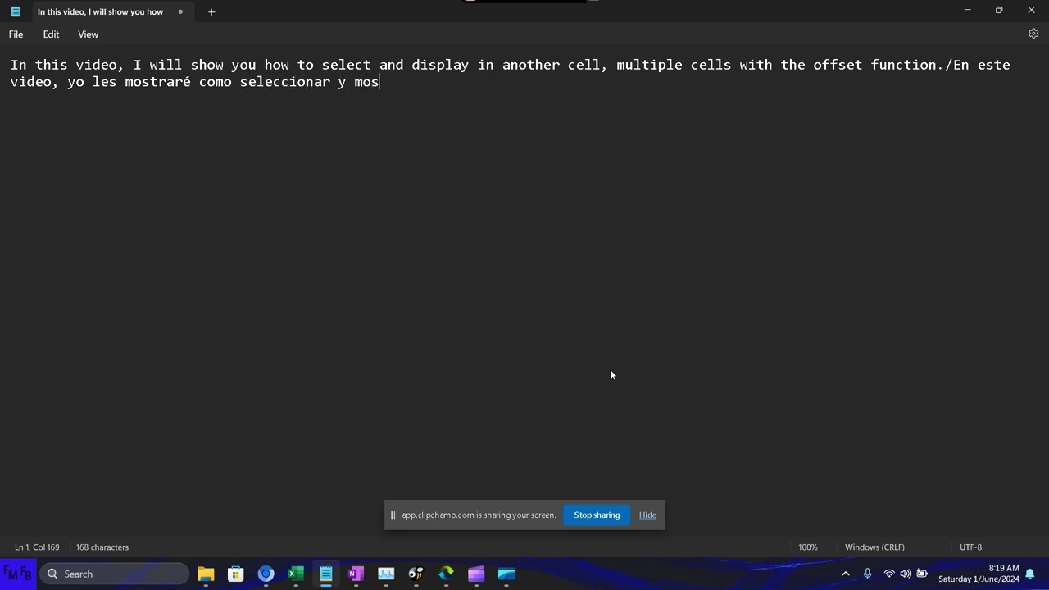
type("trar ")
type("en")
key("BackSpace")
key("BackSpace")
key("BackSpace")
key("BackSpace")
key("BackSpace")
key("BackSpace")
key("BackSpace")
key("BackSpace")
key("BackSpace")
key("BackSpace")
key("BackSpace")
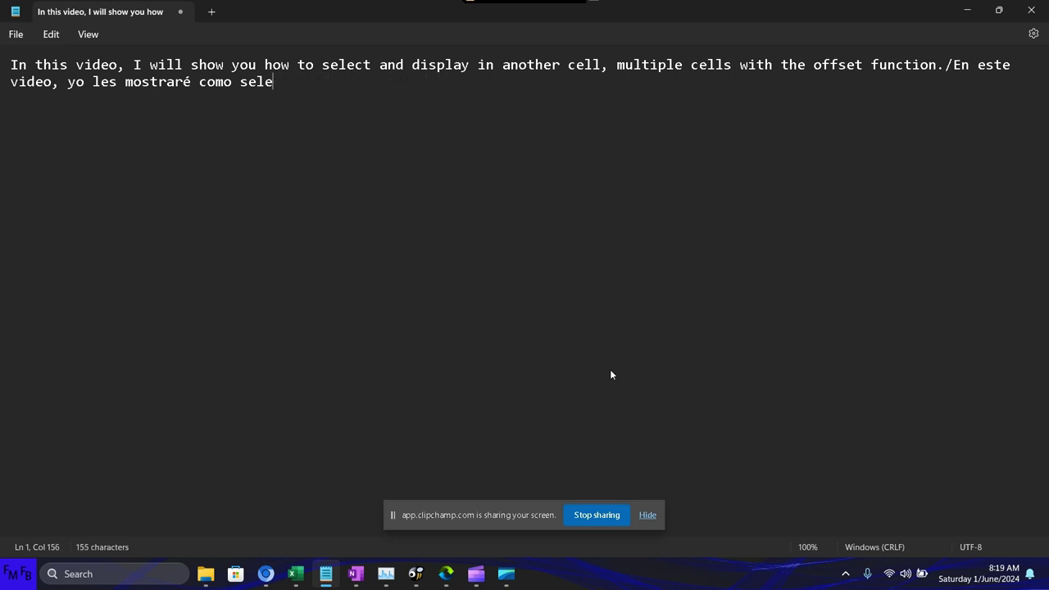
key("BackSpace")
key("BackSpace")
key("BackSpace")
key("BackSpace")
type("most")
type("rar en o")
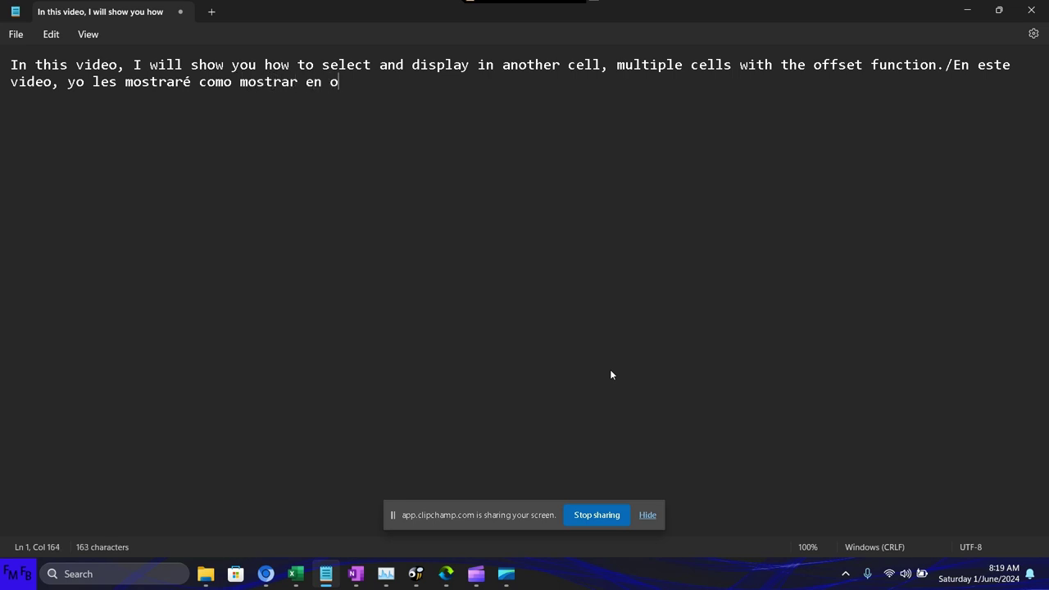
type("tras cel")
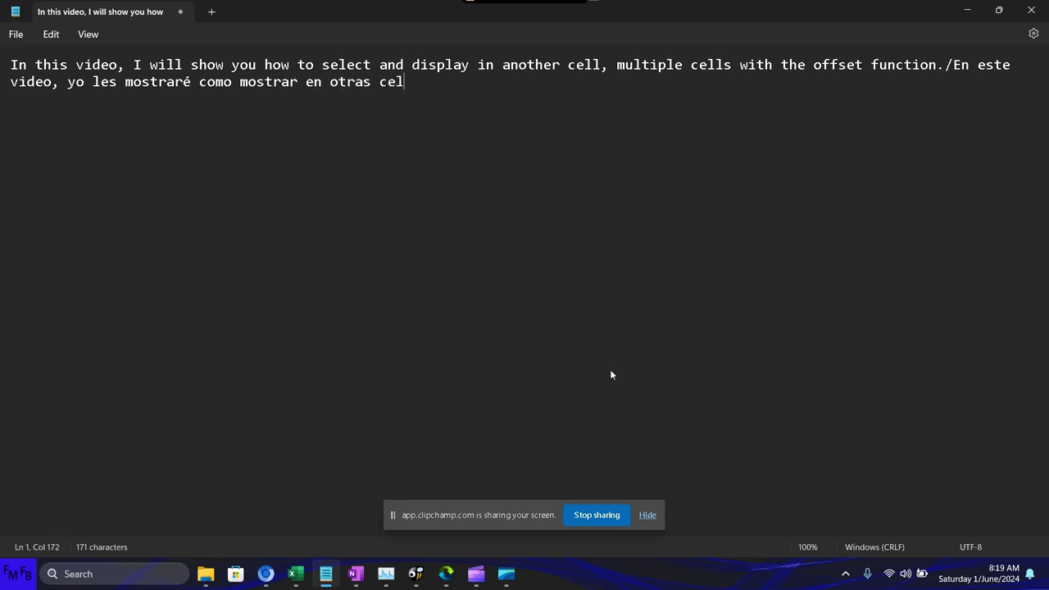
type("das")
type(", mult")
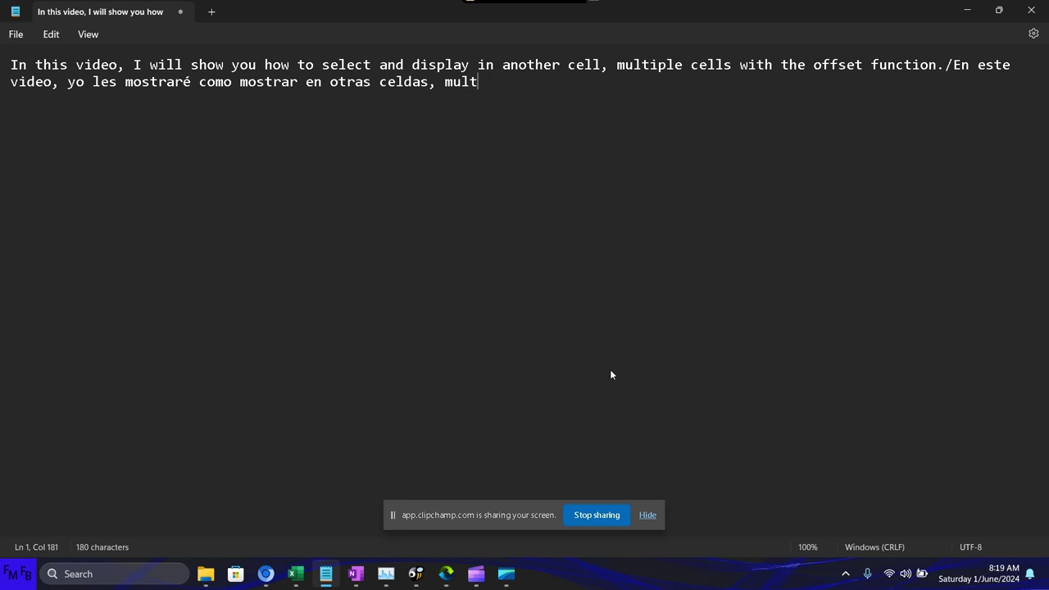
type("iples cel")
type("das con la ")
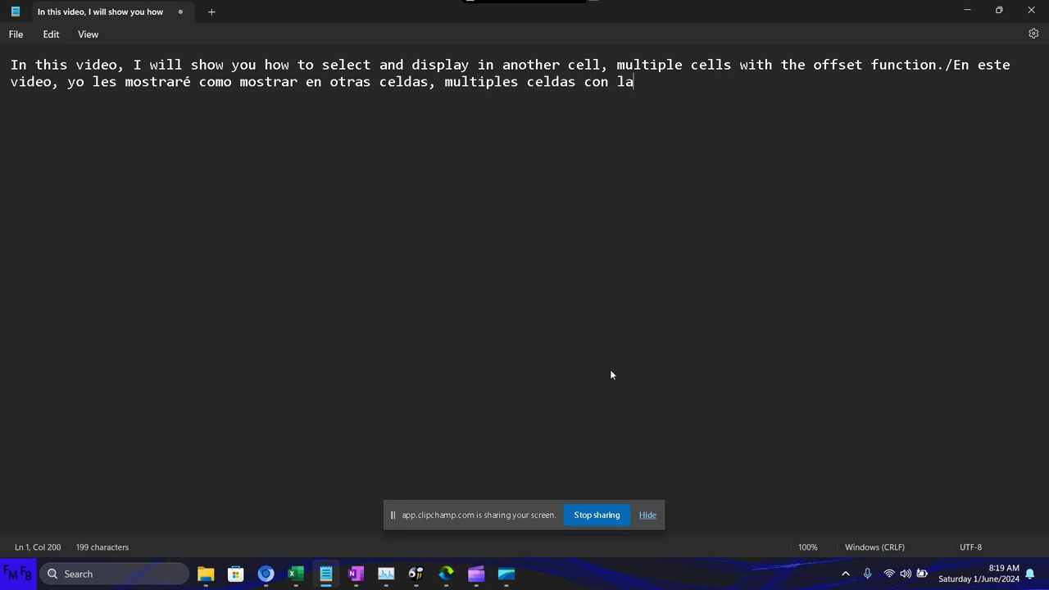
type("funci")
type("ón ")
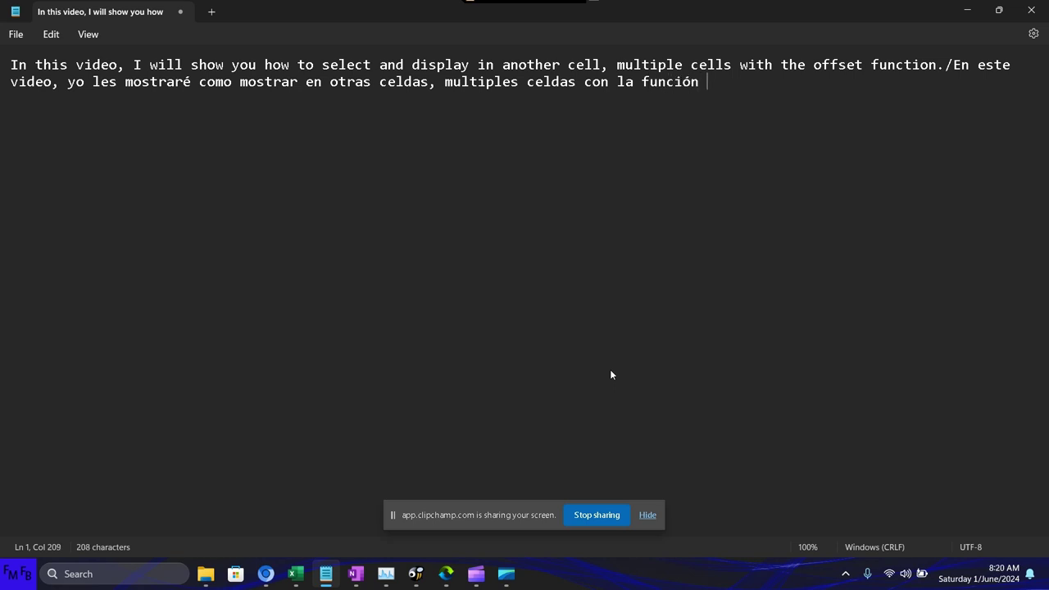
type("offset")
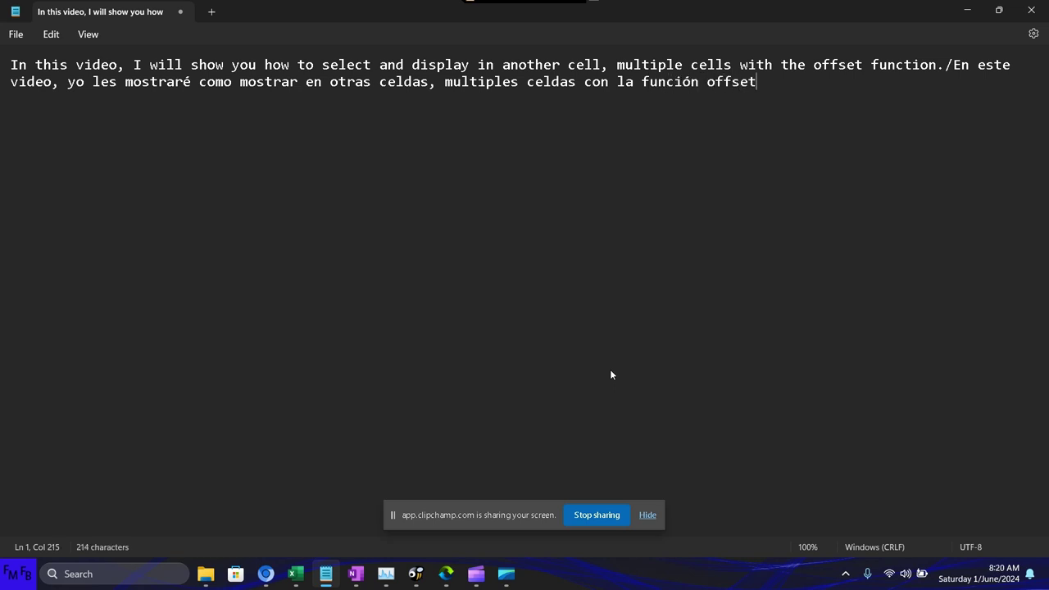
type(".")
Delete the words 'select and' from the English sentence
key("Up")
key("ctrl+Left")
key("ctrl+Left")
key("ctrl+Left")
key("ctrl+Right")
key("ctrl+Right")
key("Left")
key("ctrl+shift+Left")
key("ctrl+shift+Left")
key("ctrl+shift+Left")
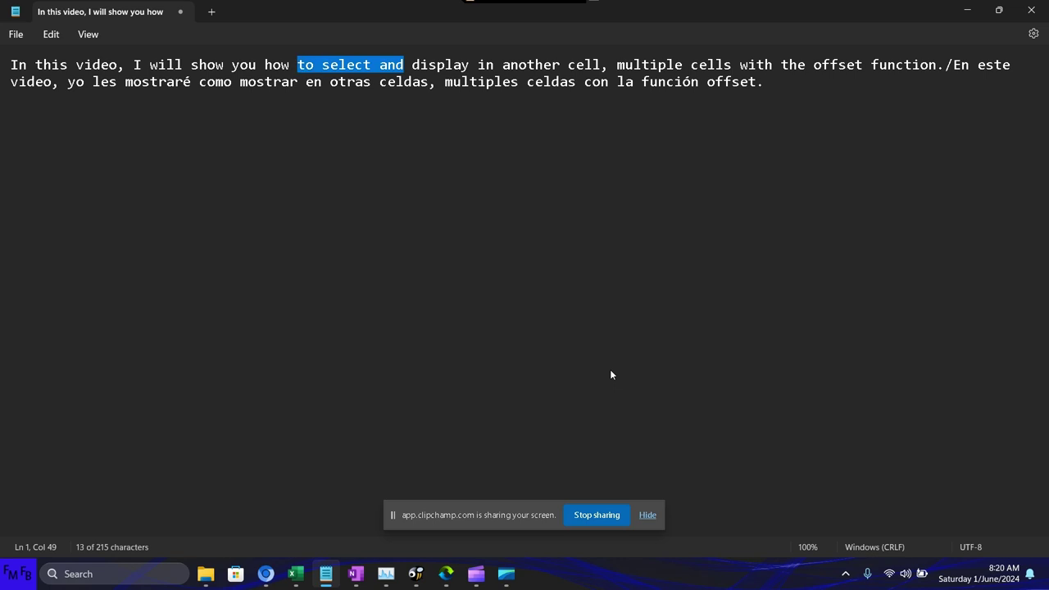
key("ctrl+shift+Right")
key("shift+Left")
key("BackSpace")
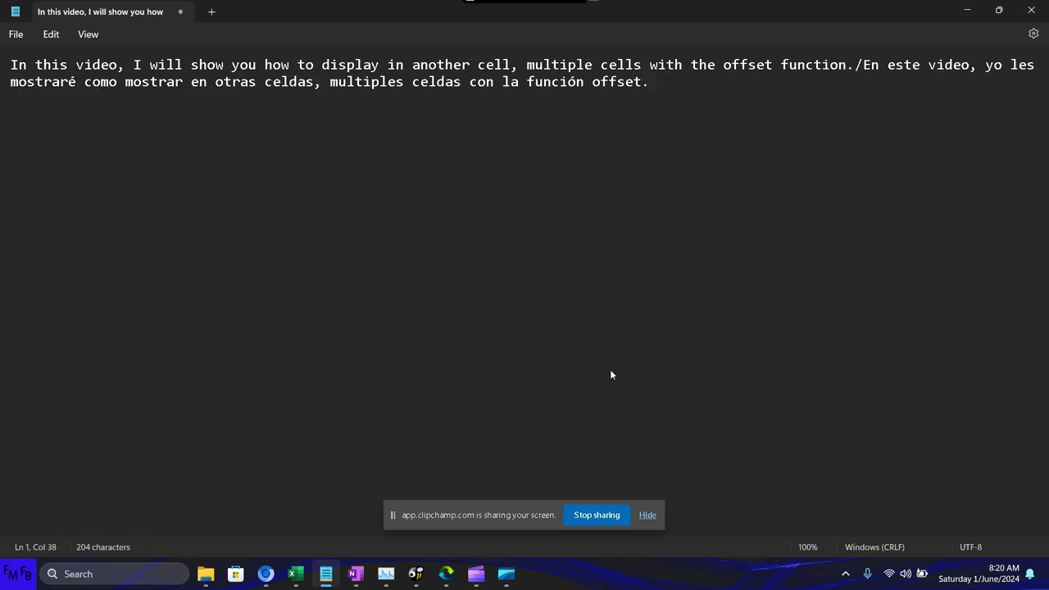
Switch to the Book1 workbook and clear the Items list from column A
key("alt+Tab")
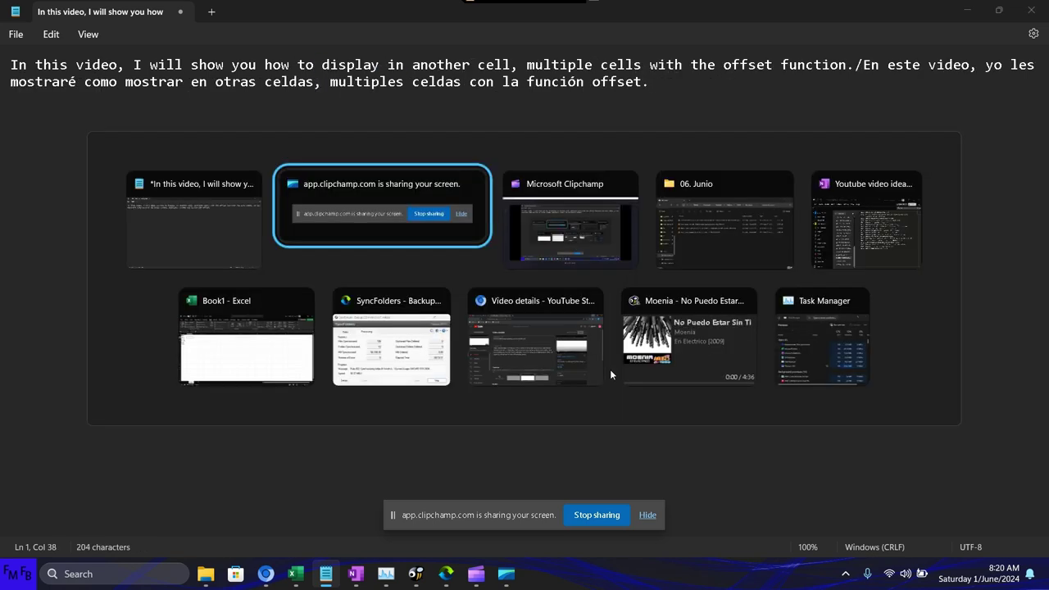
key("alt+Tab")
key("alt+Tab")
key("alt+Tab")
key("alt+Tab")
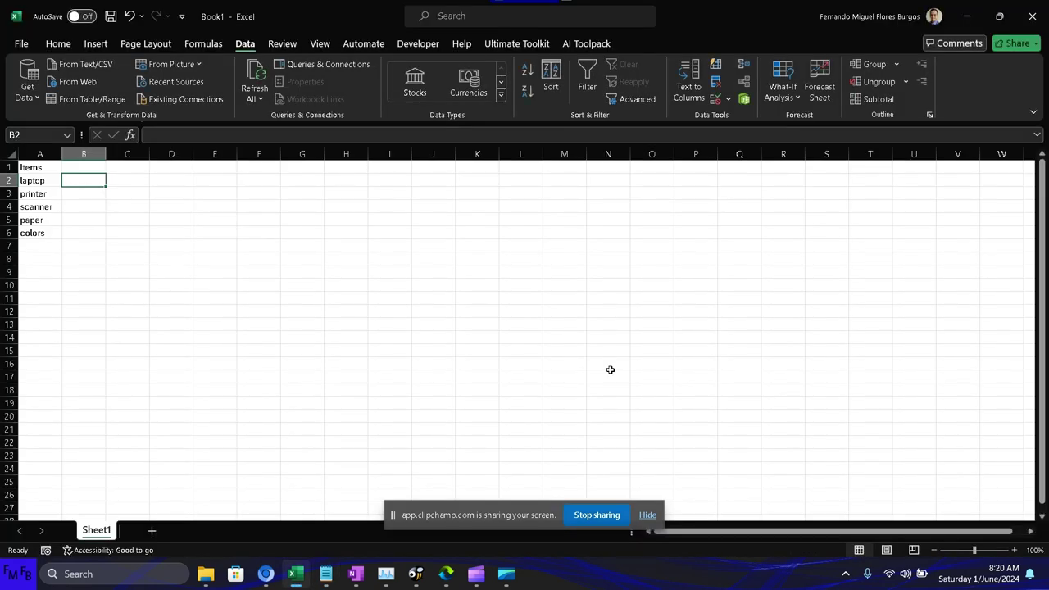
key("Left")
key("Up")
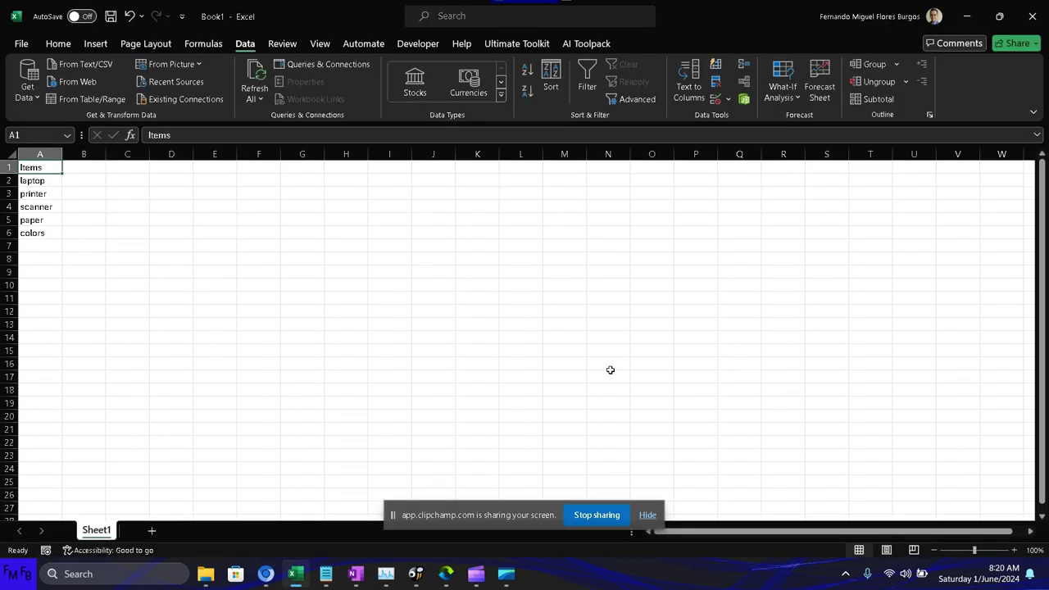
key("ctrl+shift+Down")
key("Delete")
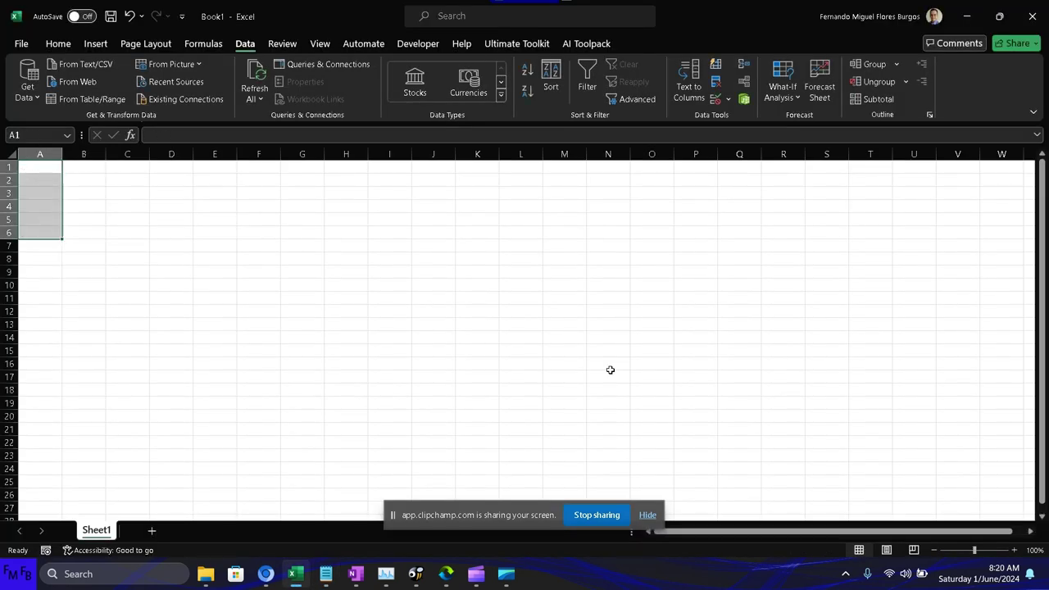
Enter the headers Jan, Feb, March and April in F1:I1
key("Right")
key("Right")
key("Right")
key("Right")
key("Right")
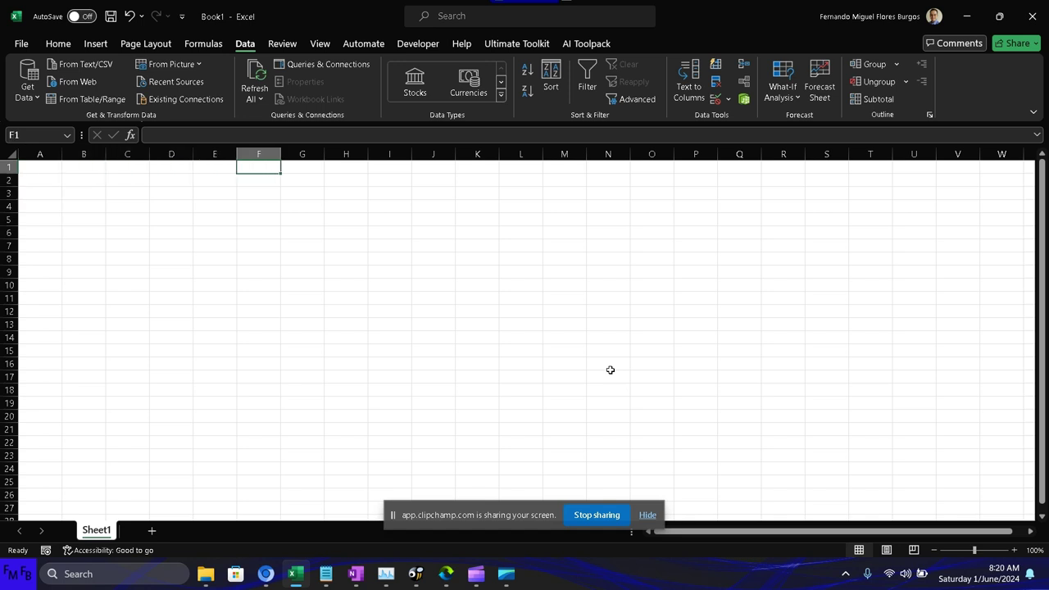
type("Ja")
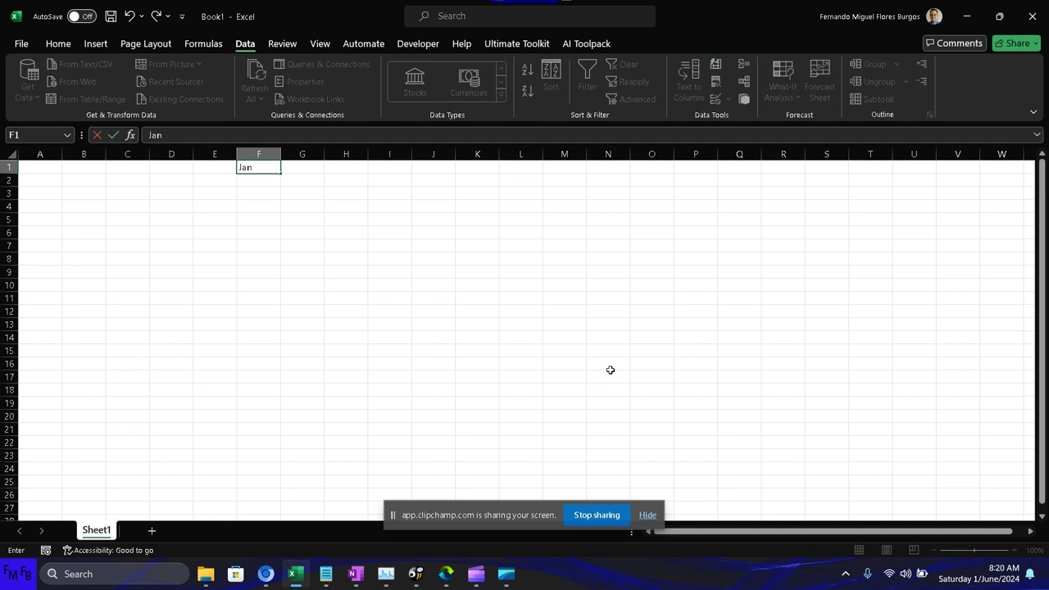
type("n")
key("Tab")
type("F")
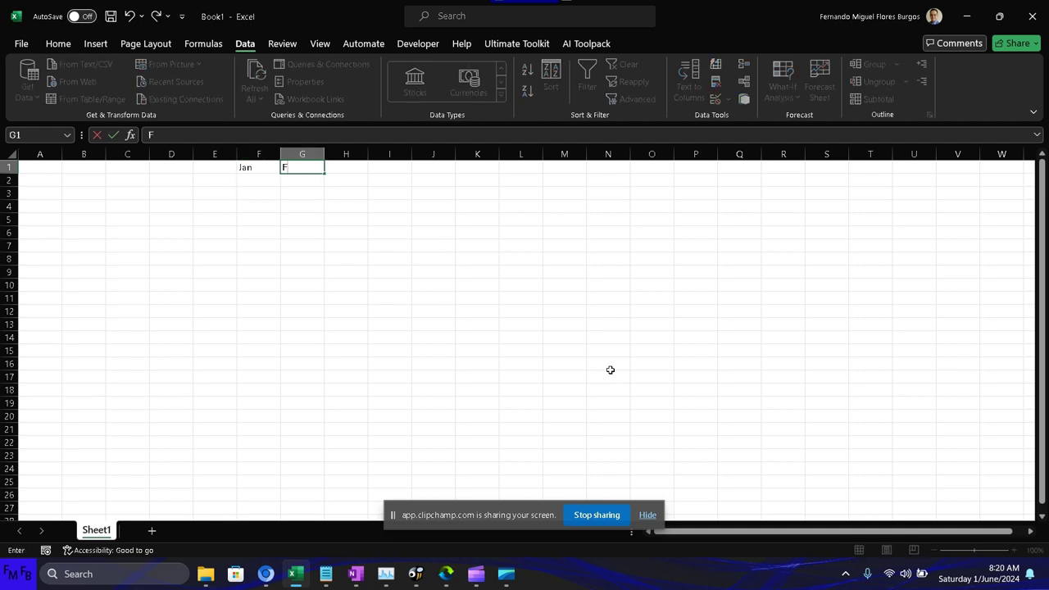
type("eb")
key("Tab")
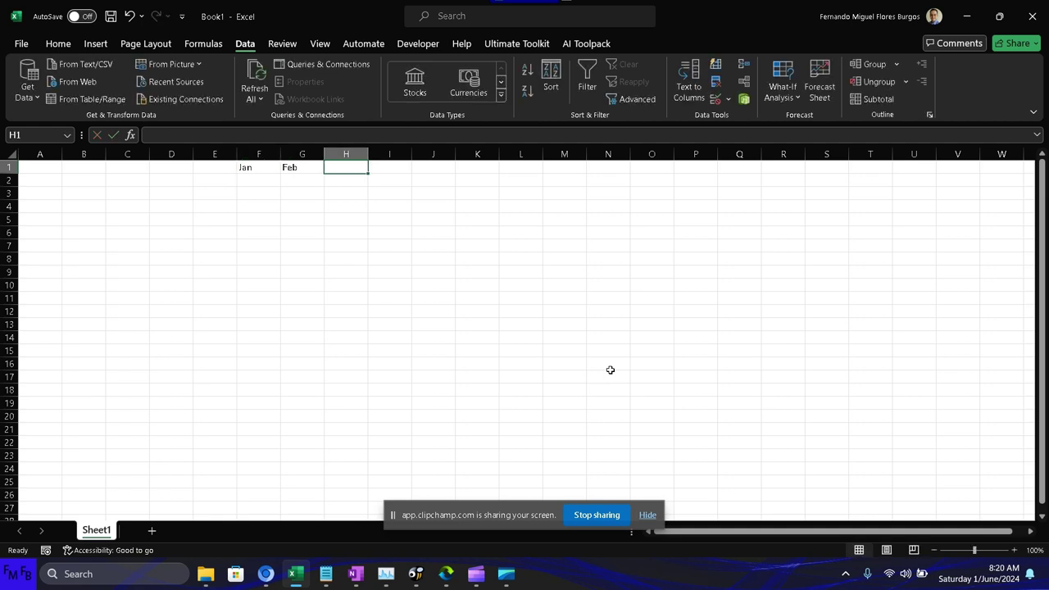
type("March")
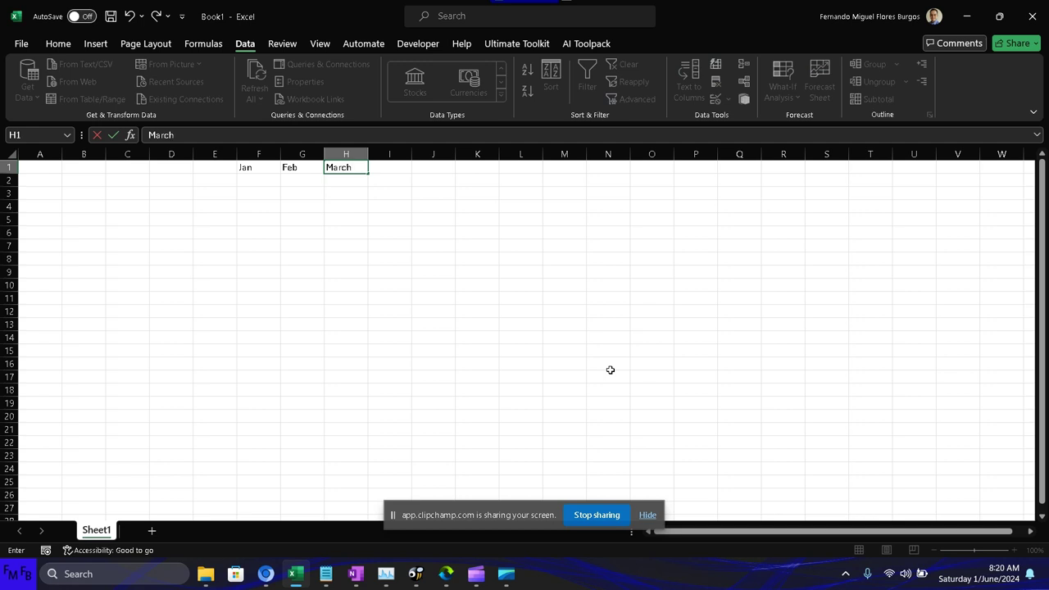
key("Tab")
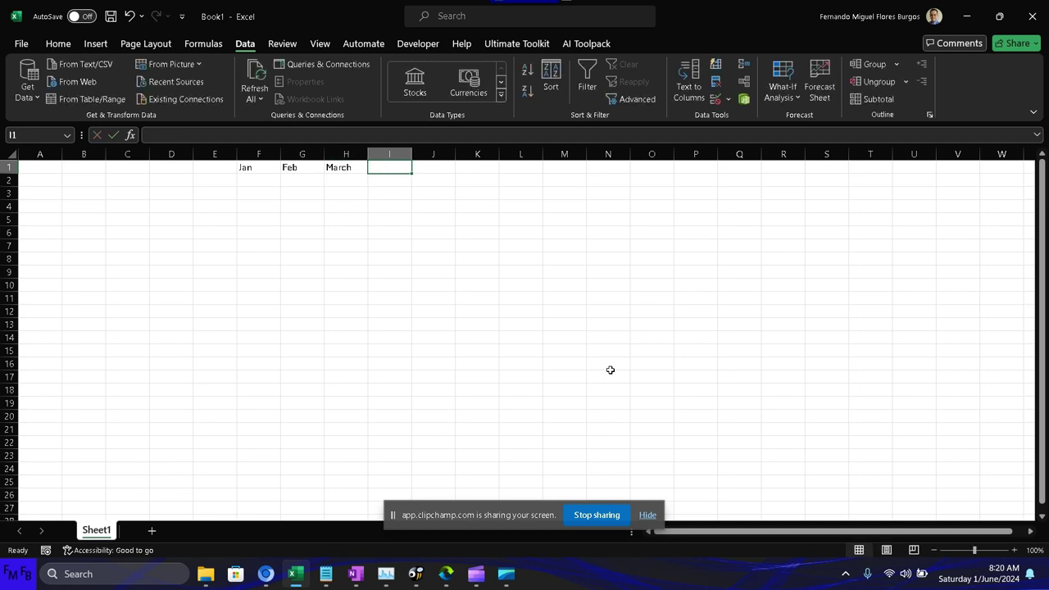
type("April")
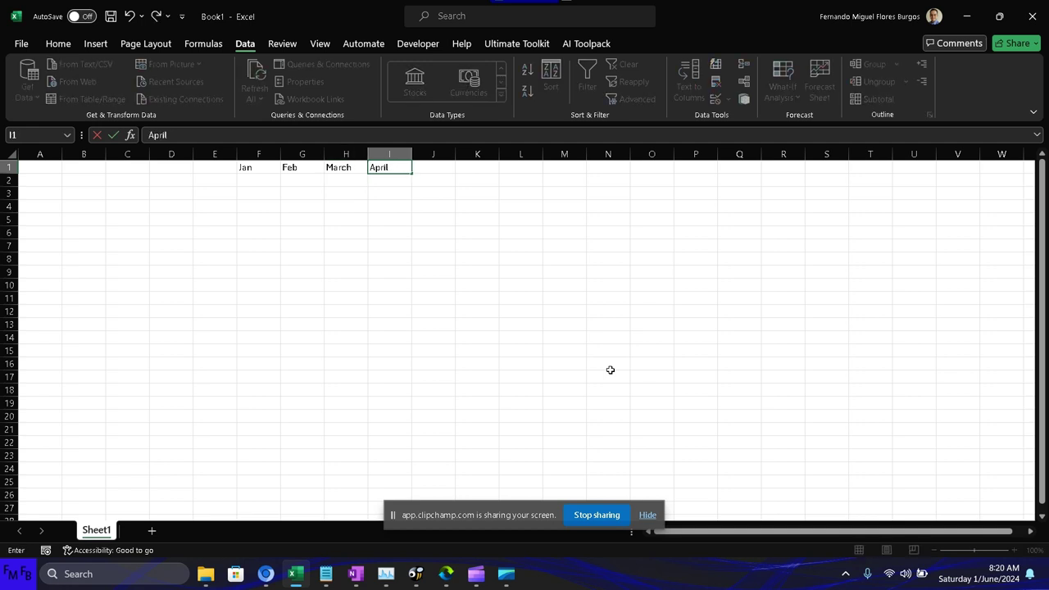
key("Return")
Clear the #NAME? error left by a partial =ra entry in F2 and start selecting below
key("Left")
key("Left")
key("Left")
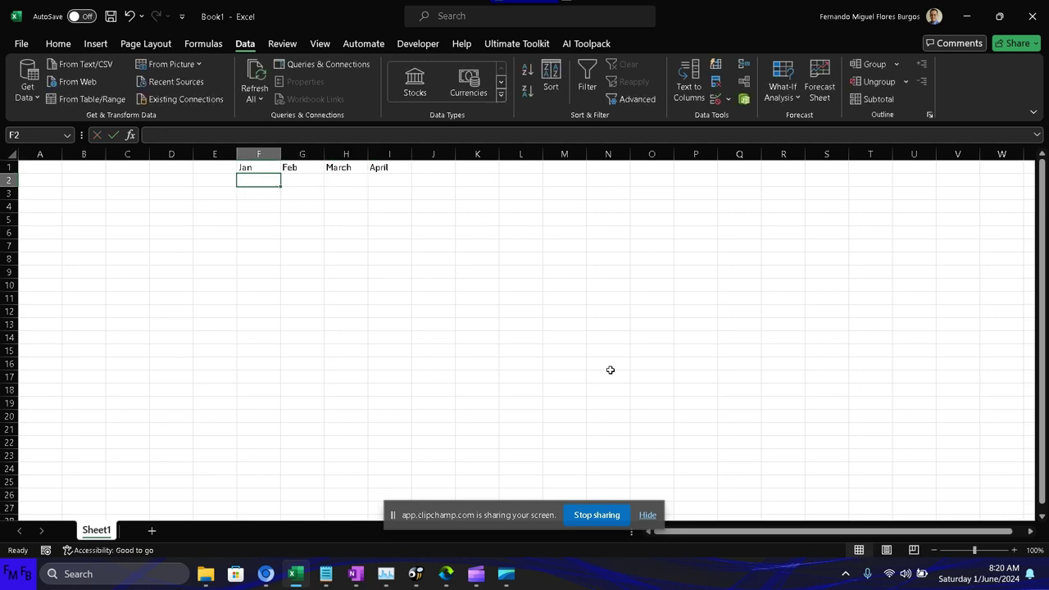
type("=ra")
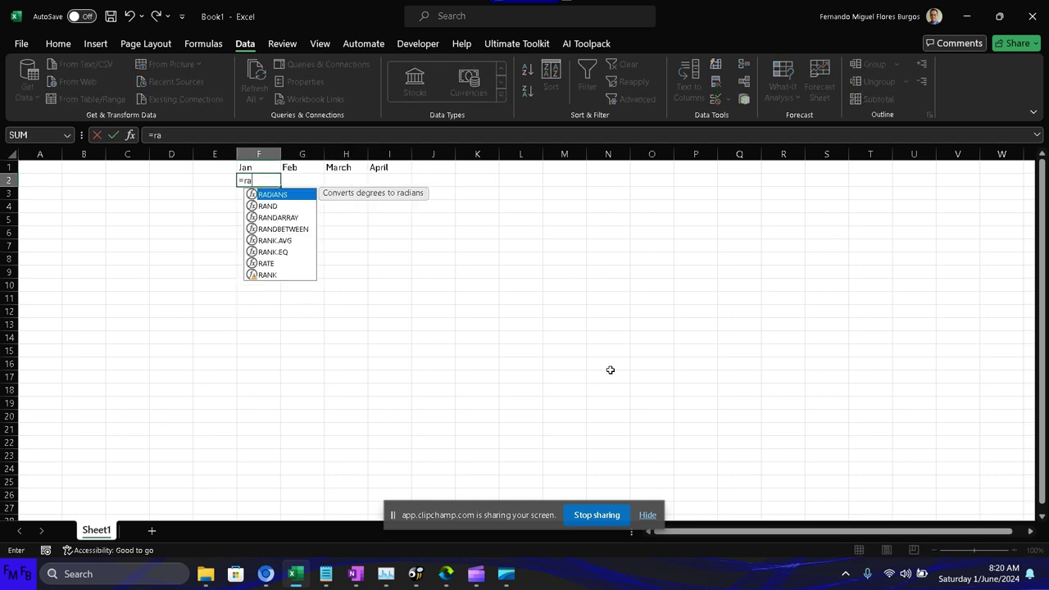
key("Return")
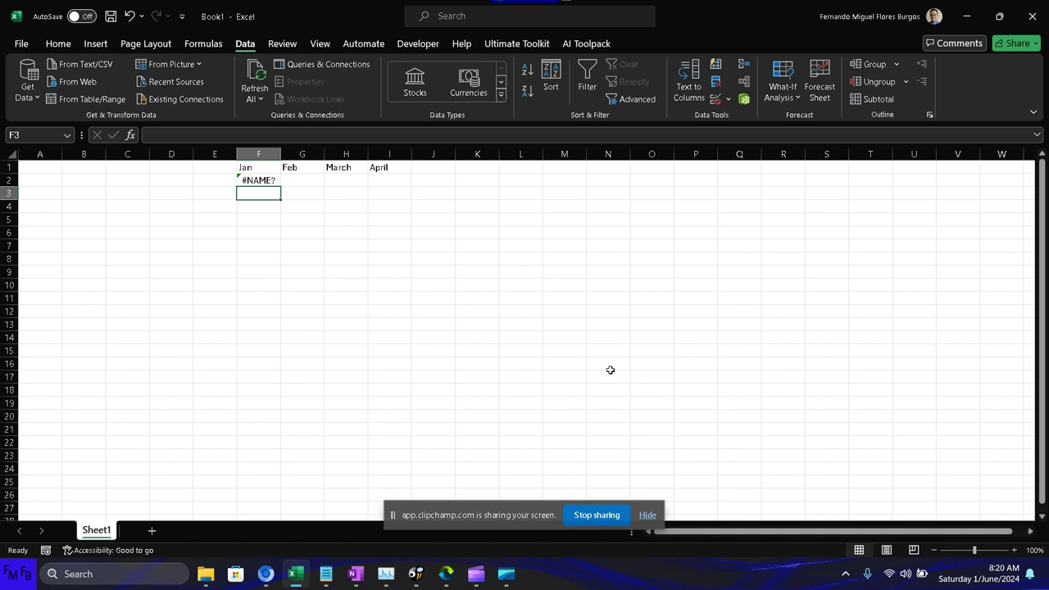
key("Up")
key("Delete")
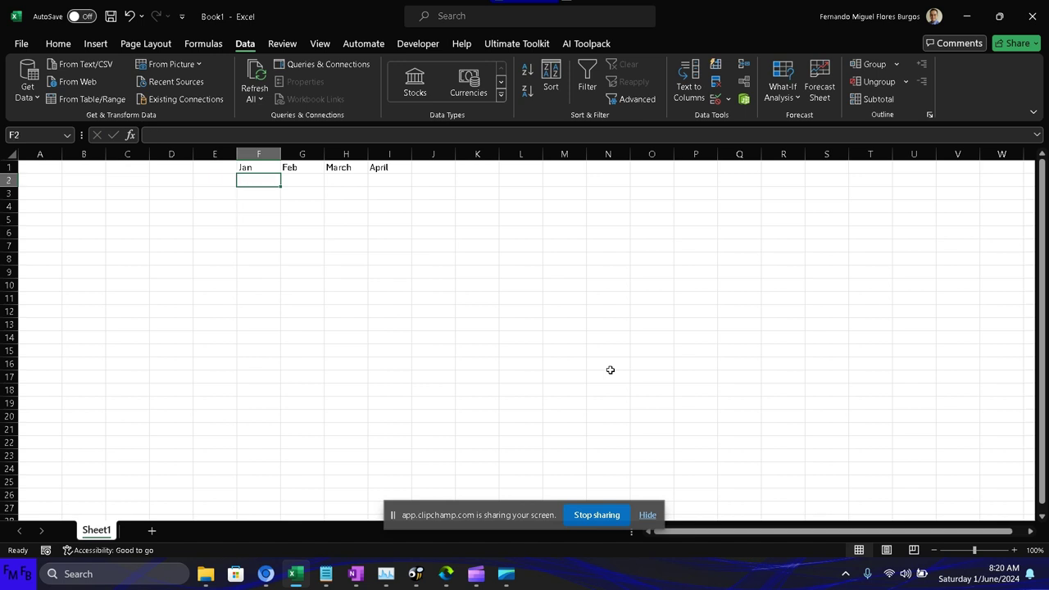
key("shift+Down")
key("shift+Down")
key("shift+Down")
key("shift+Down")
Fill all of F2:I6 at once with =RANDBETWEEN(1,10000)
key("shift+Right")
key("shift+Right")
key("shift+Right")
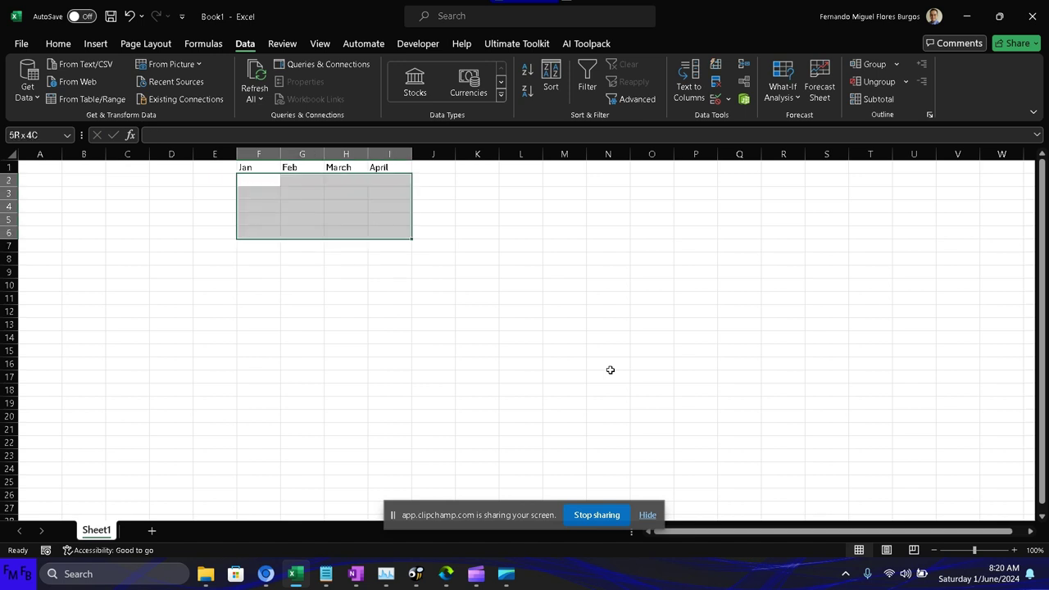
type("=ra")
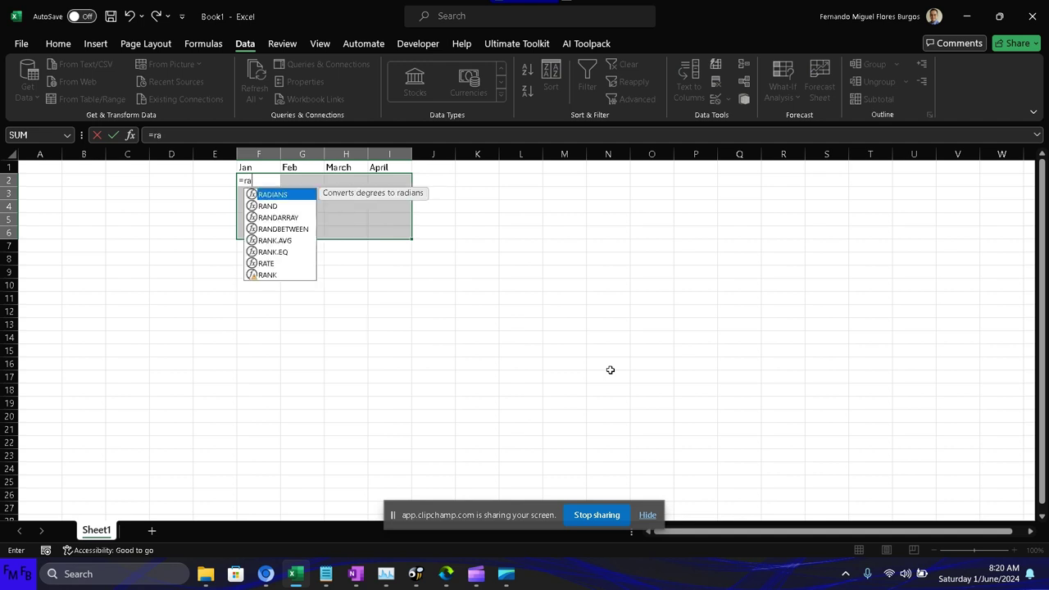
type("ndb")
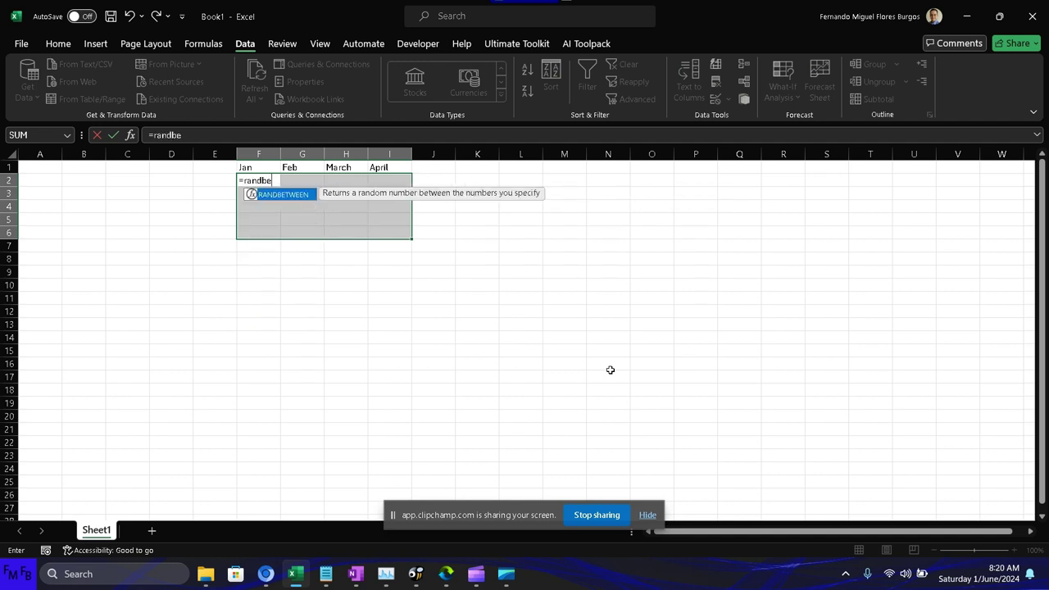
type("e")
key("Tab")
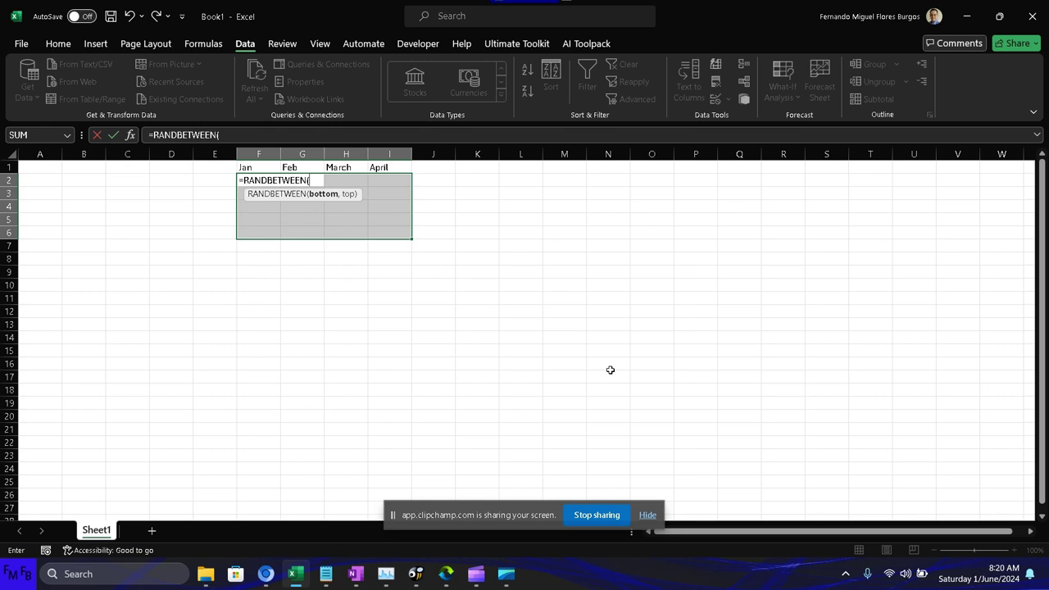
type("1,1")
type("0")
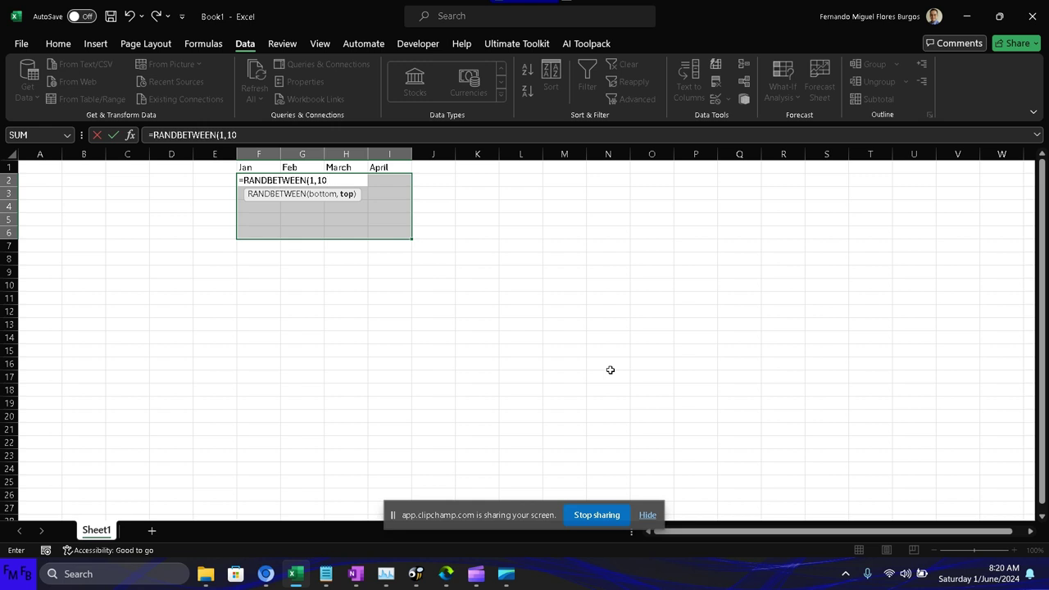
type("000")
key("ctrl+Return")
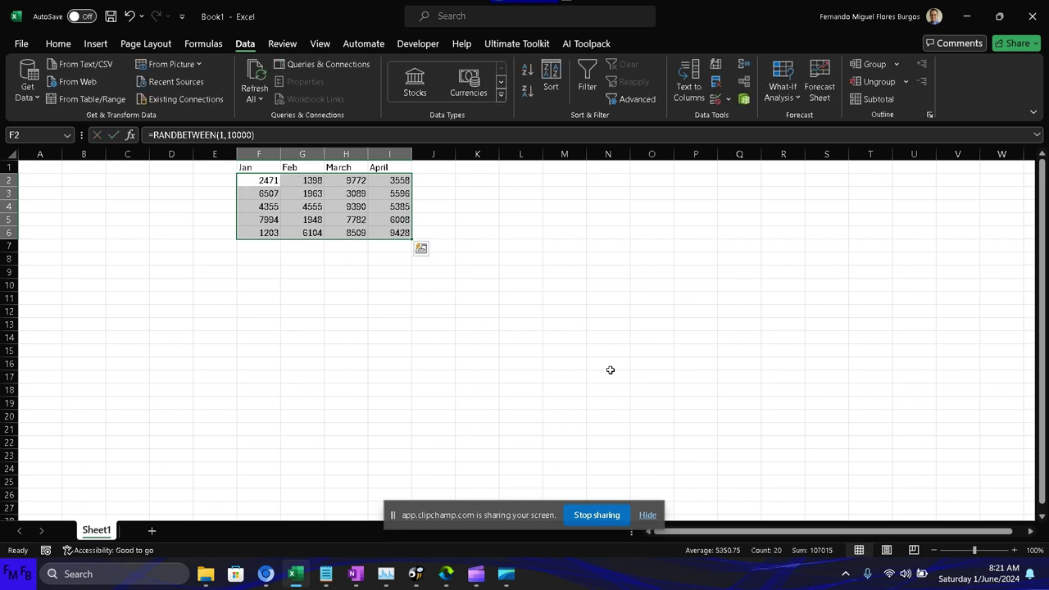
key("Down")
key("Down")
key("Down")
key("Down")
key("Down")
key("Down")
key("Down")
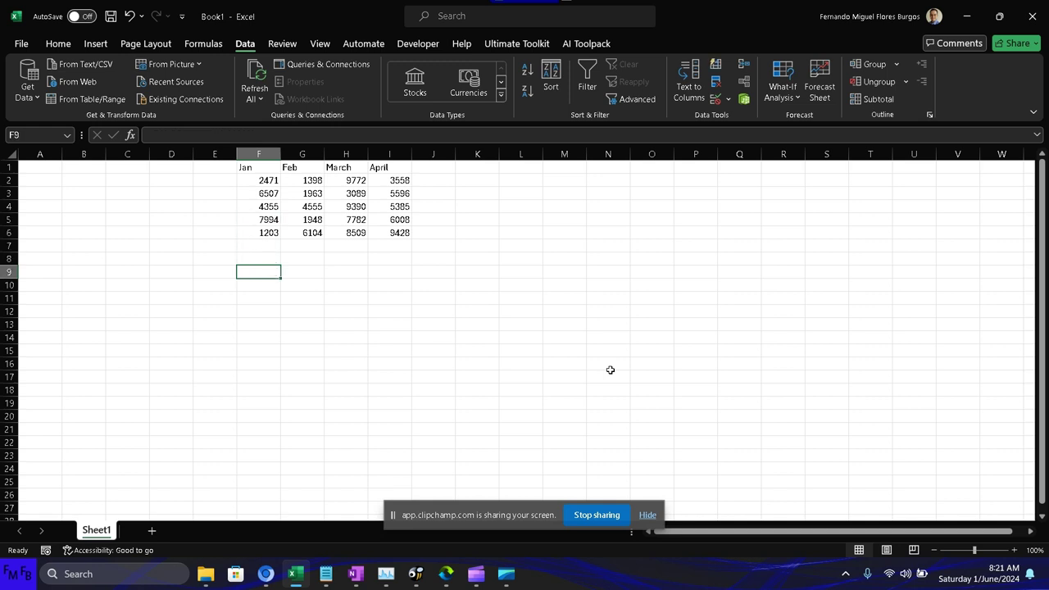
type("=o")
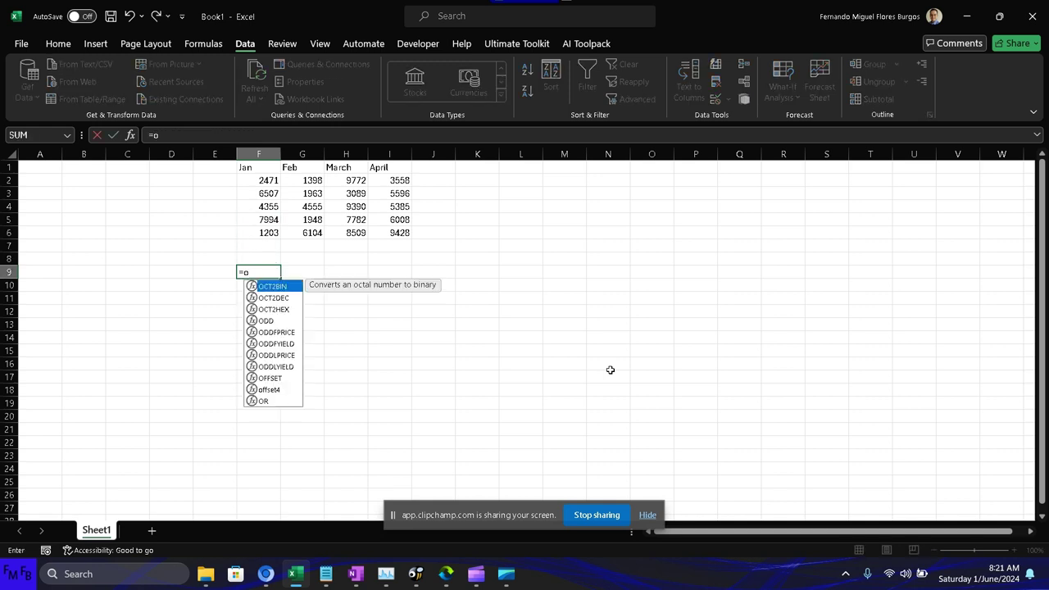
type("ffset")
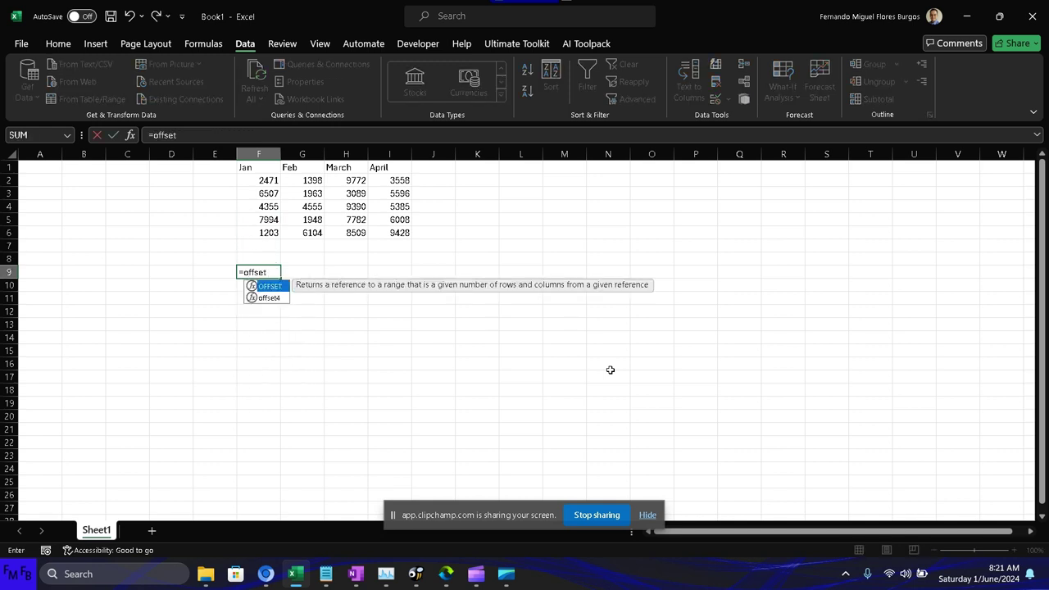
type("(")
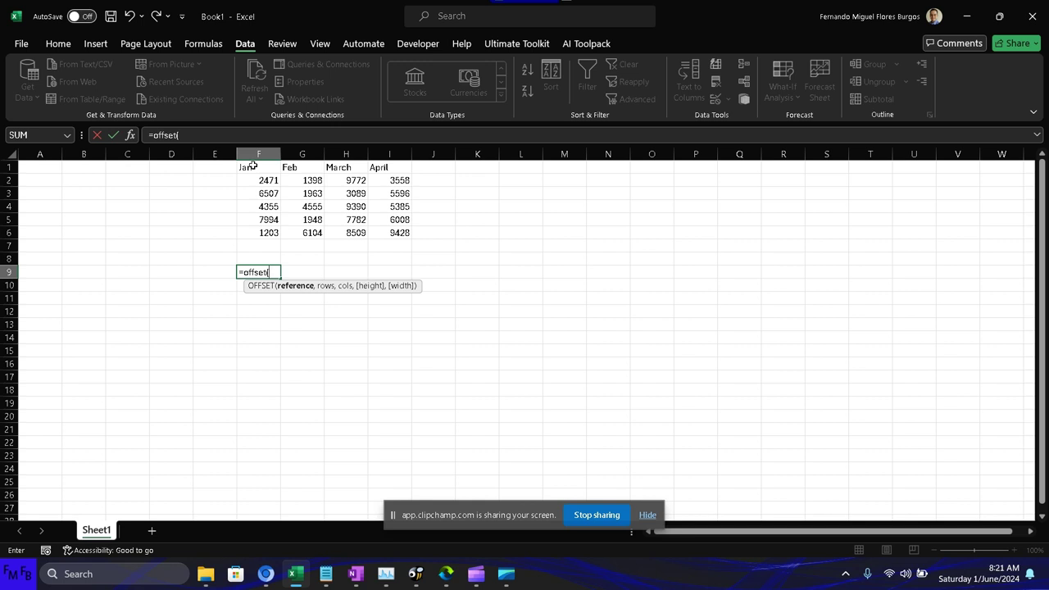
left_click(253, 166)
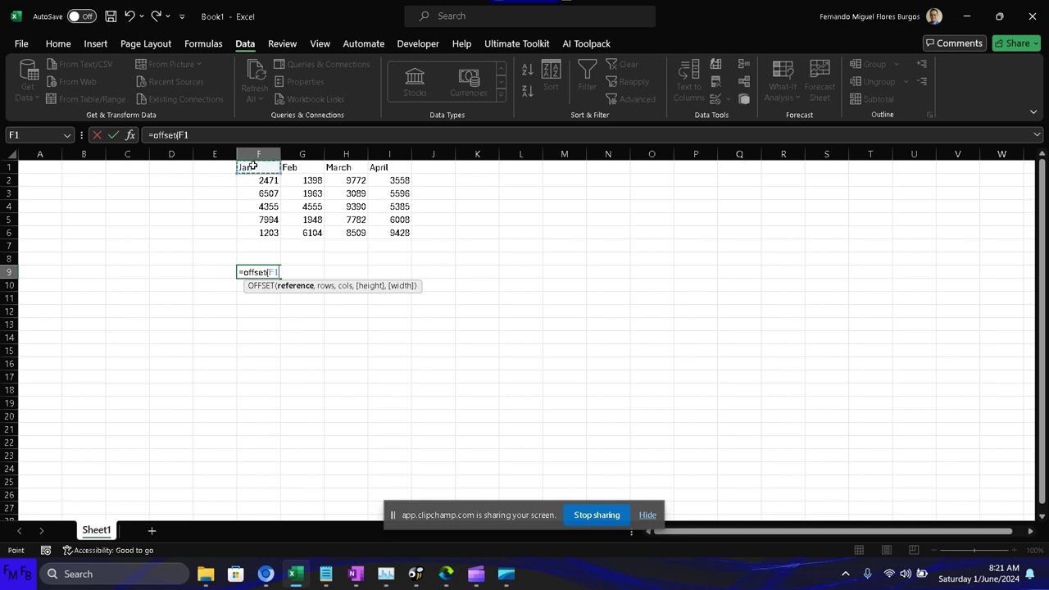
type(",")
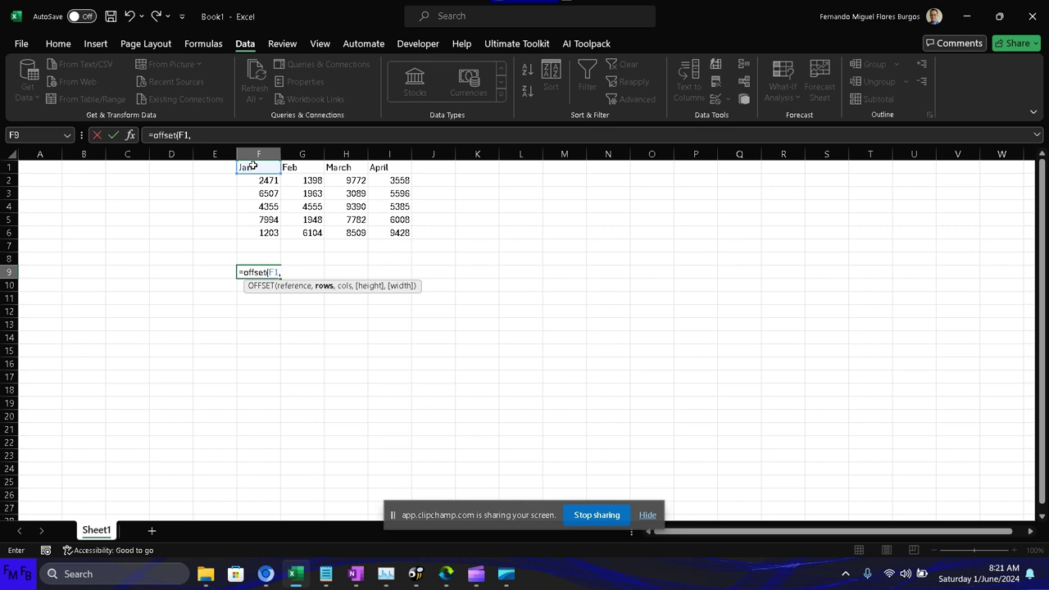
type("0")
key("Escape")
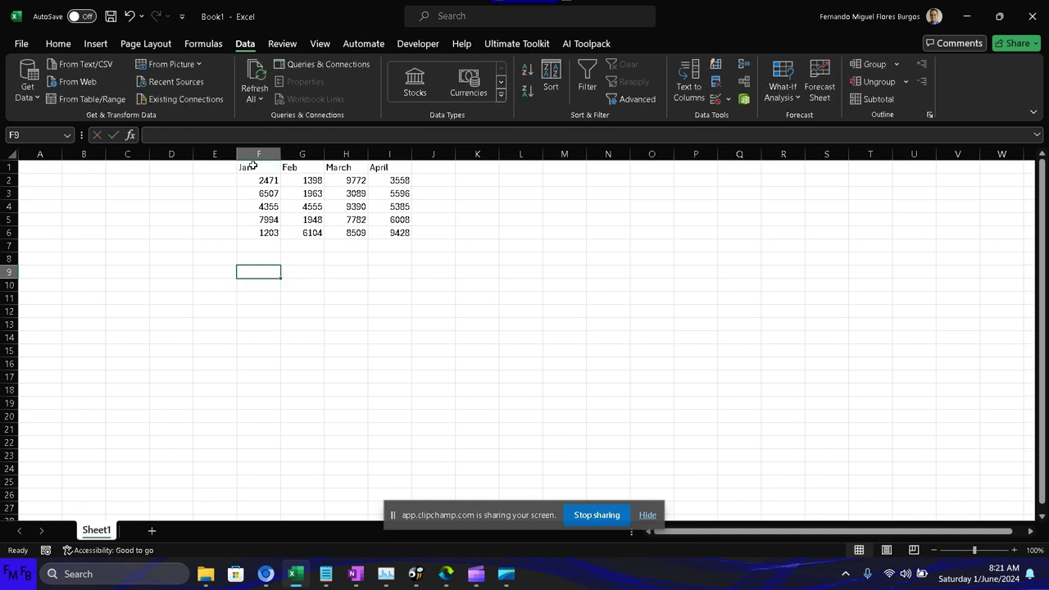
Enter =OFFSET(C1,0,3,5,3) in F9 to spill the Jan–March headers and values
type("=offset")
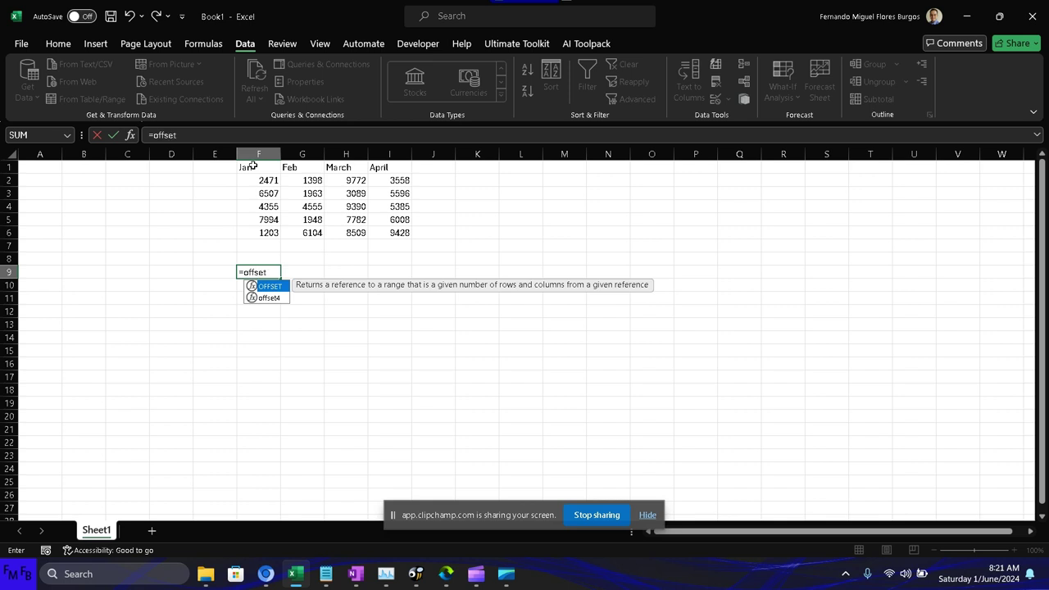
type("(")
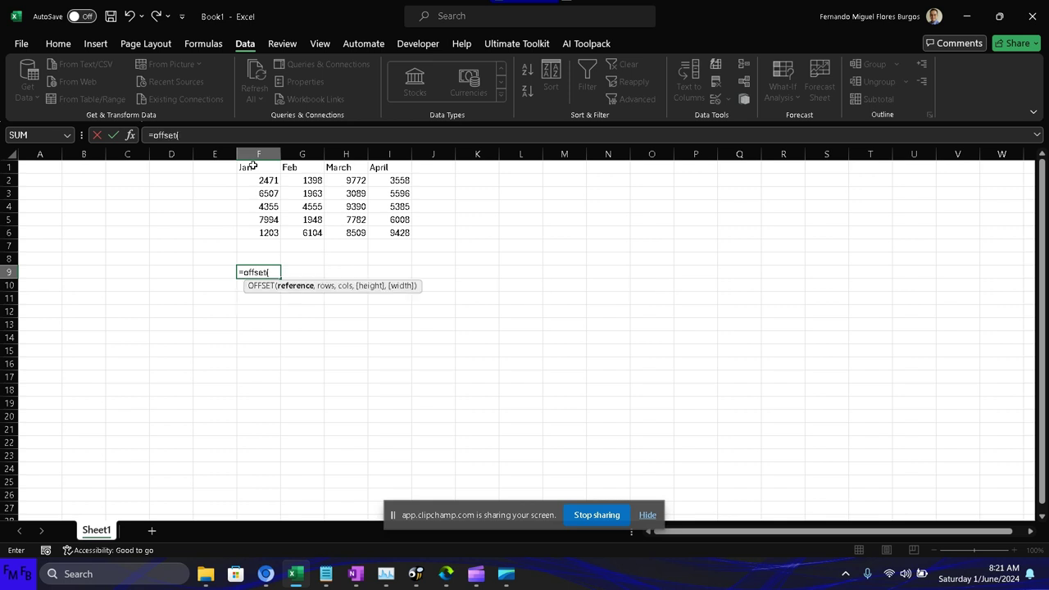
left_click(127, 169)
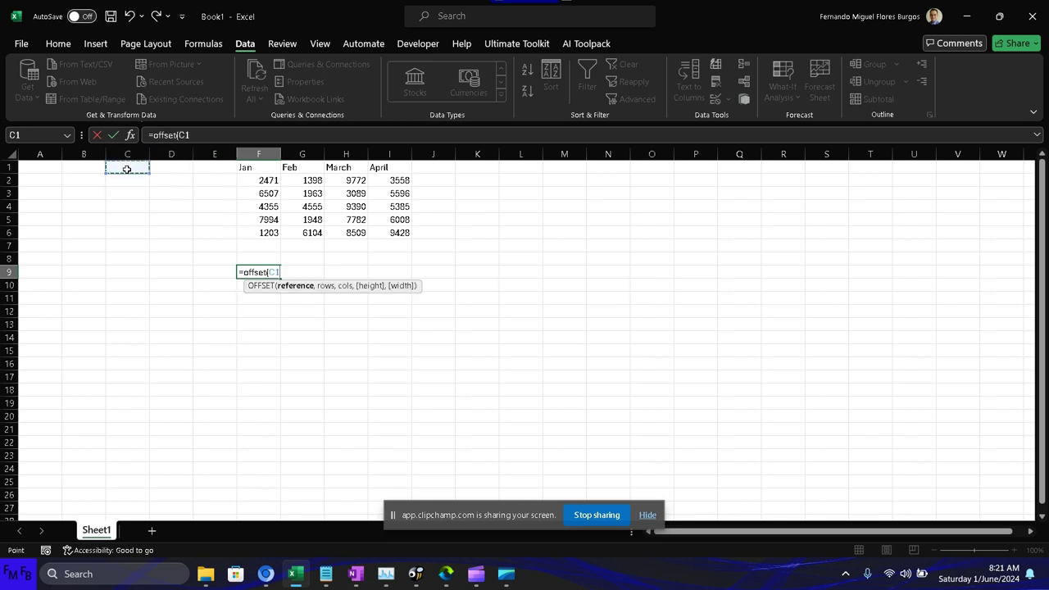
type(",")
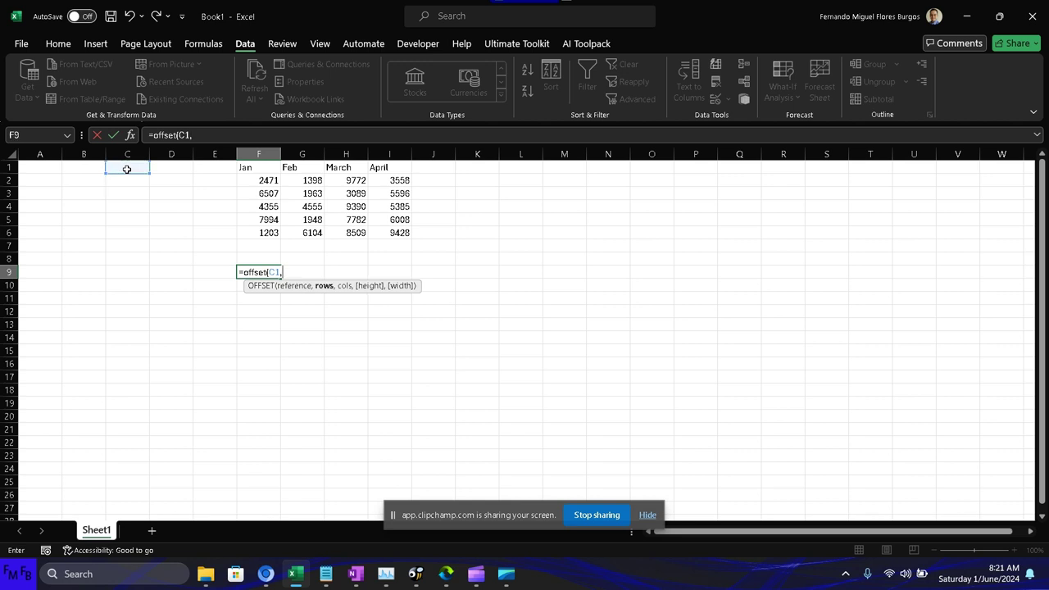
type("0,")
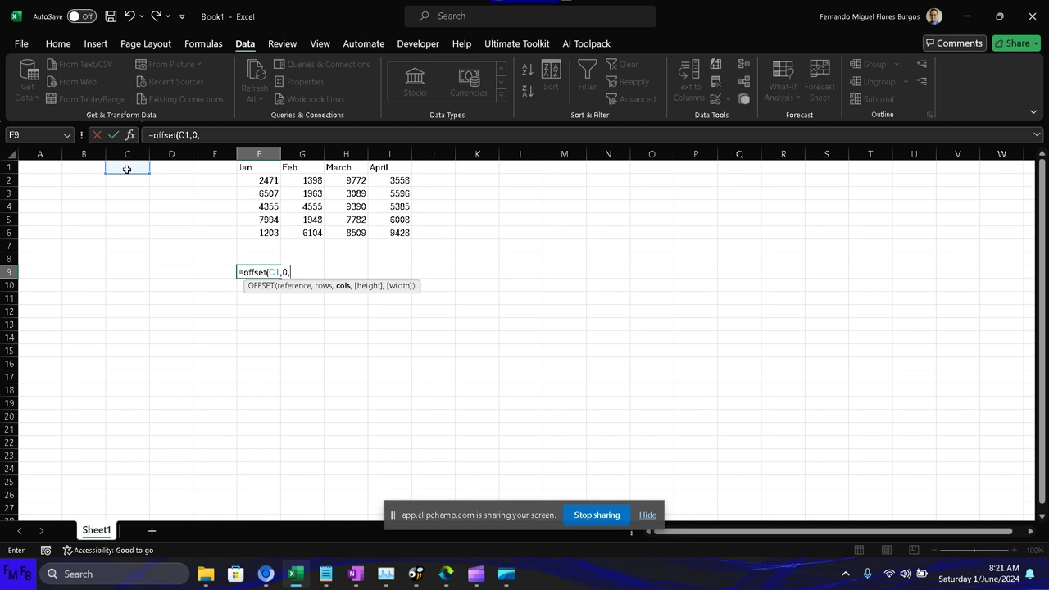
type("3,")
type("5")
type(",")
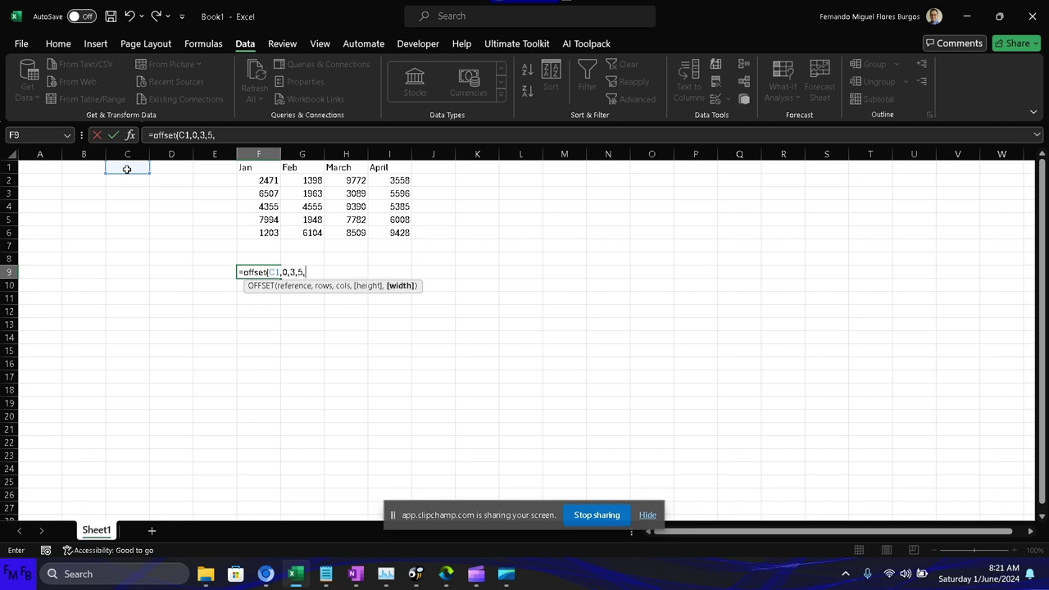
type("3")
type(")")
key("Return")
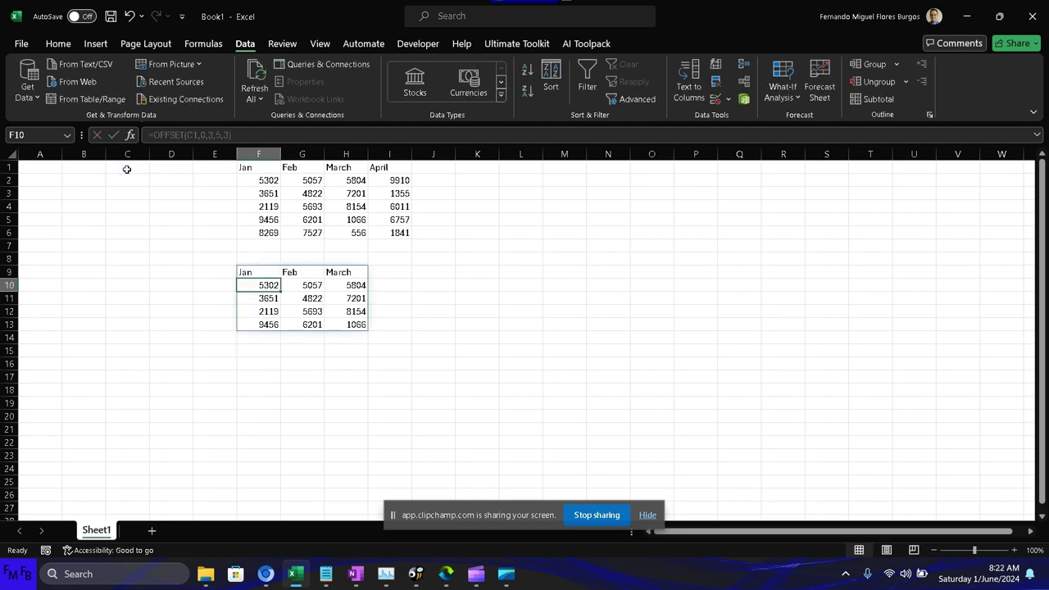
key("BackSpace")
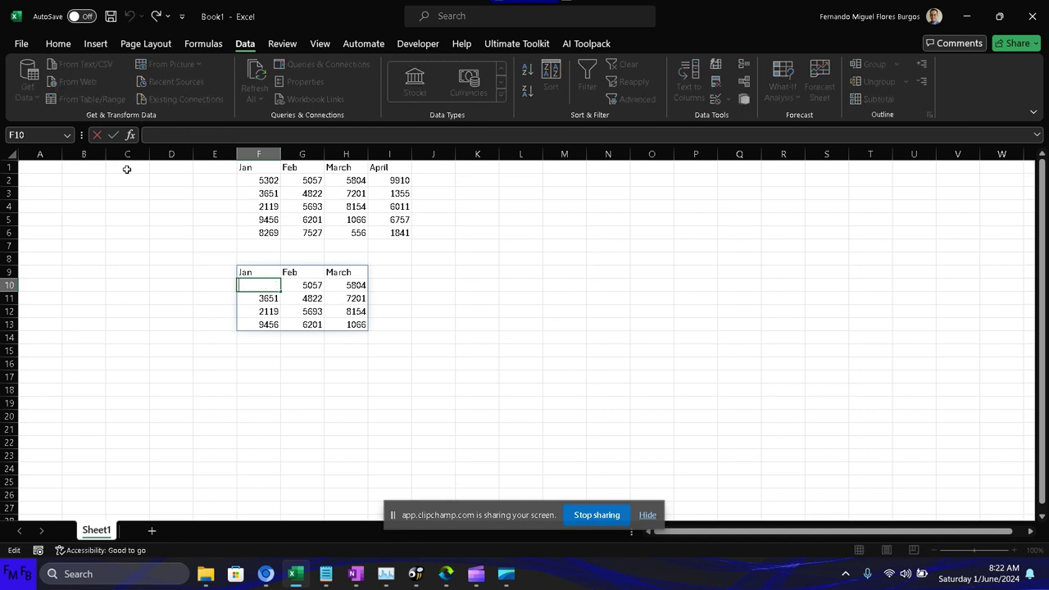
Try changing F9's column offset to 4, then discard that edit
key("Escape")
key("Up")
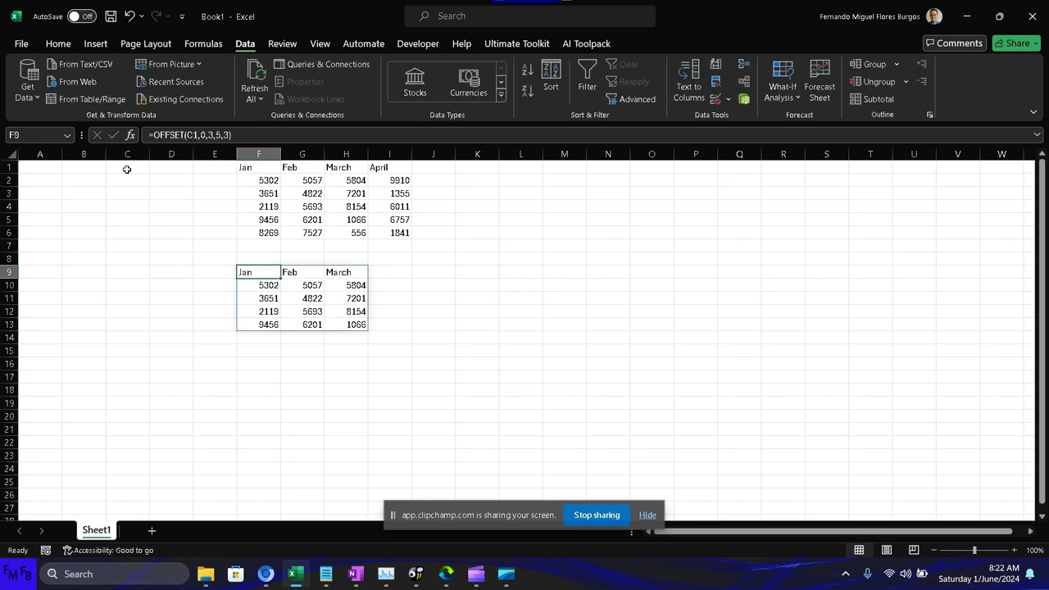
key("F2")
key("Left")
key("Left")
key("Left")
key("Left")
key("Left")
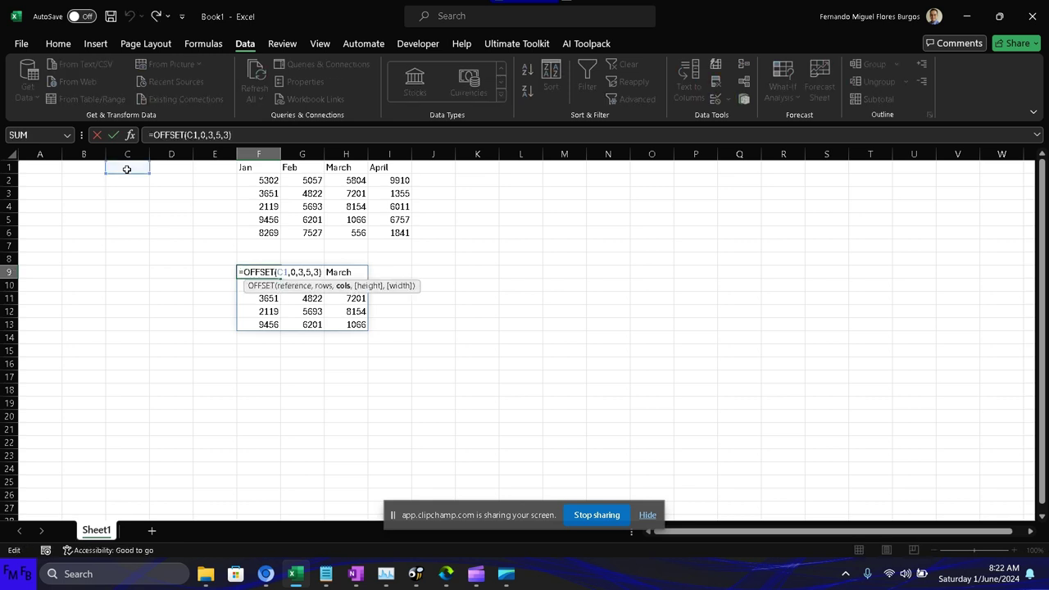
key("BackSpace")
type("4")
key("Escape")
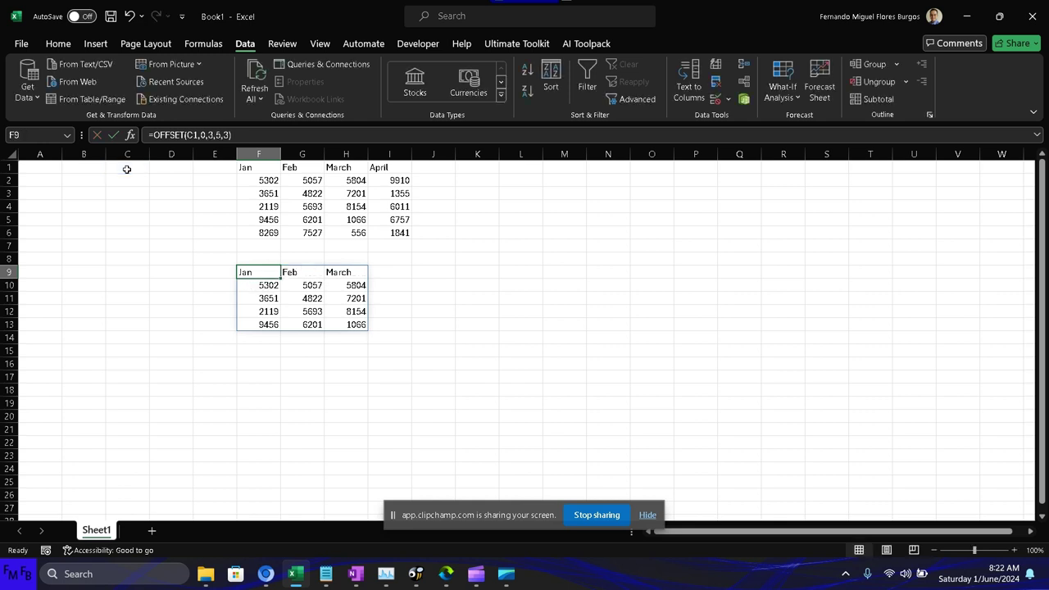
Change F9's formula to =OFFSET(C1,0,3,6,4) with height 6 and width 4
key("F2")
key("Left")
key("Left")
key("Left")
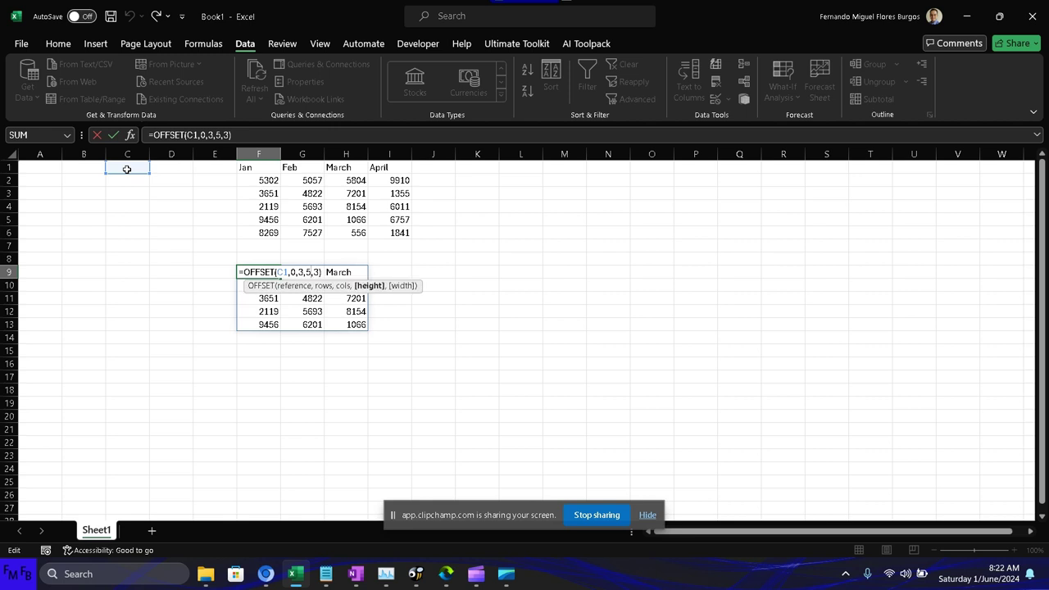
key("BackSpace")
type("6")
key("Right")
key("BackSpace")
type("4")
key("Return")
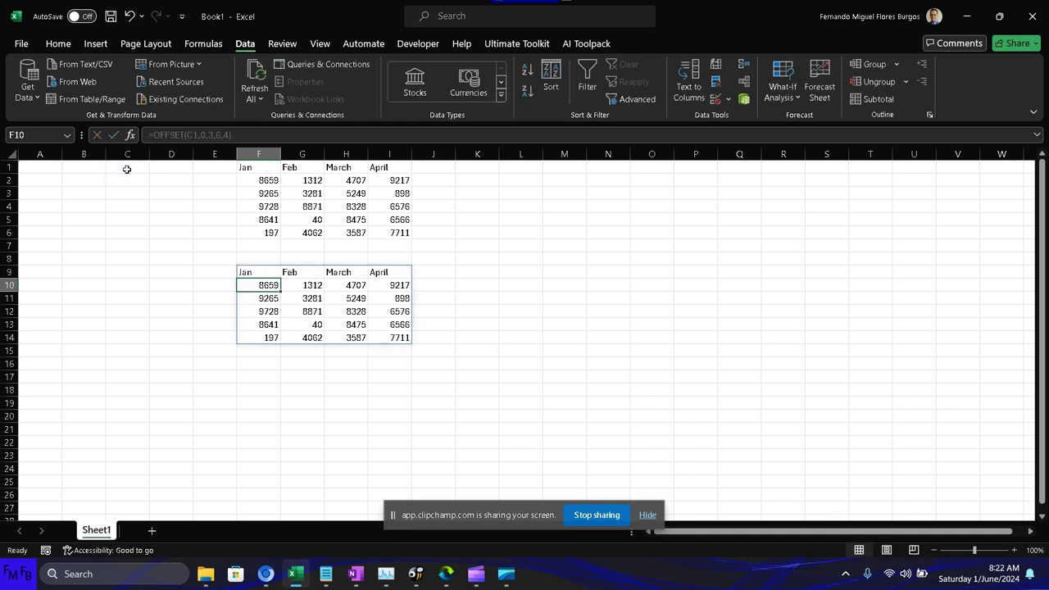